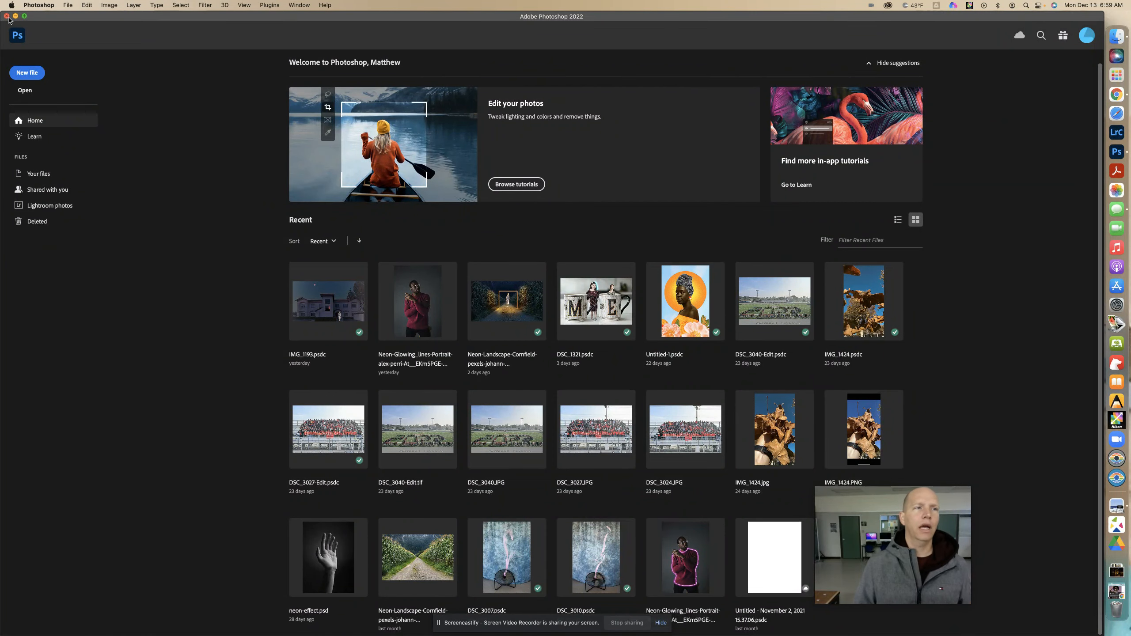
right_click(1117, 151)
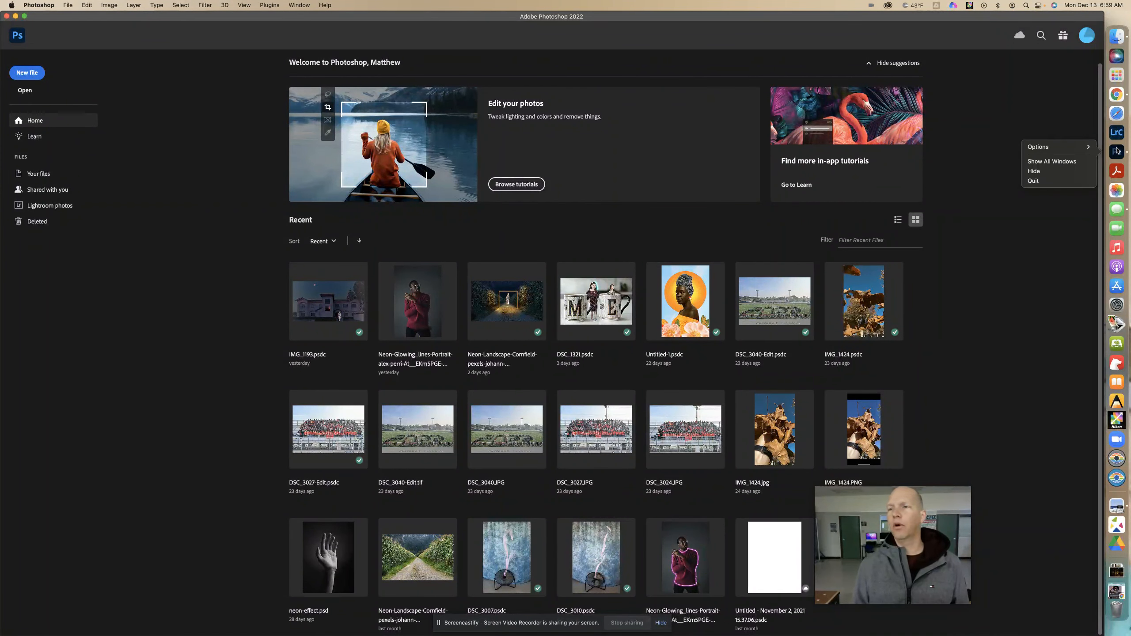
click(1053, 181)
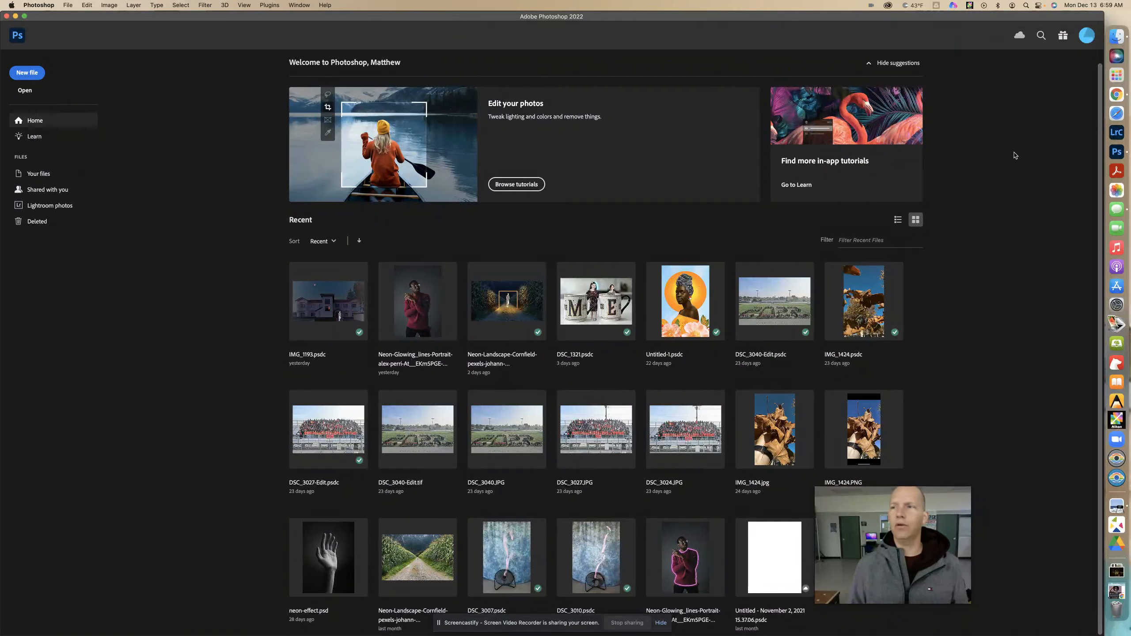
right_click(1117, 153)
click(1060, 202)
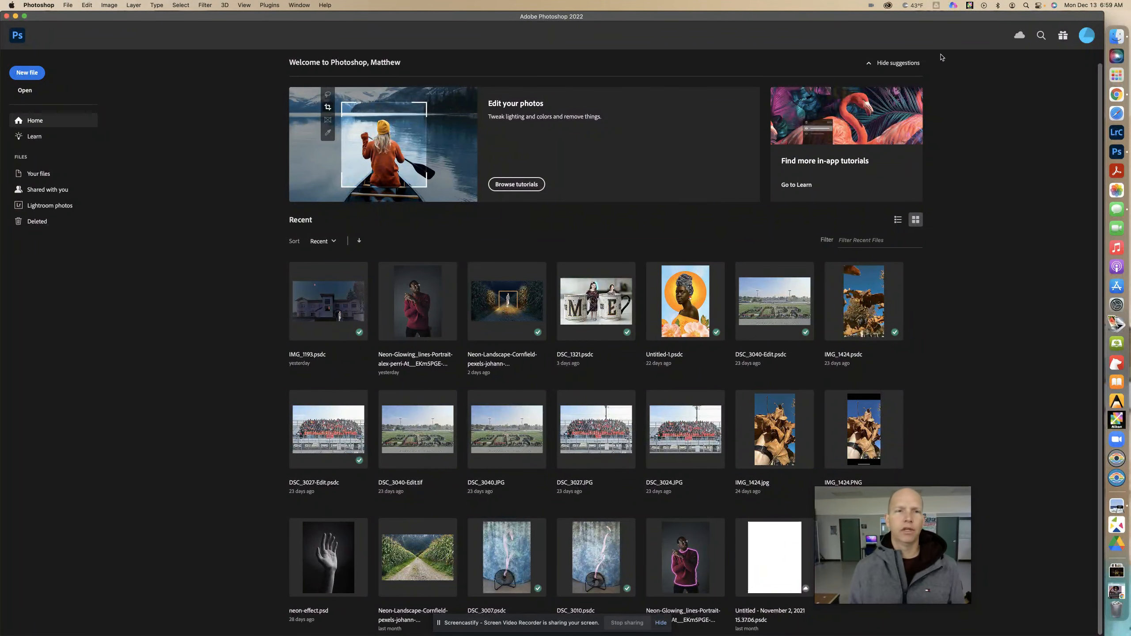
- Browse the hands-on tutorials in all categories and start "Change the background color in a photo" from Select and mask
click(522, 183)
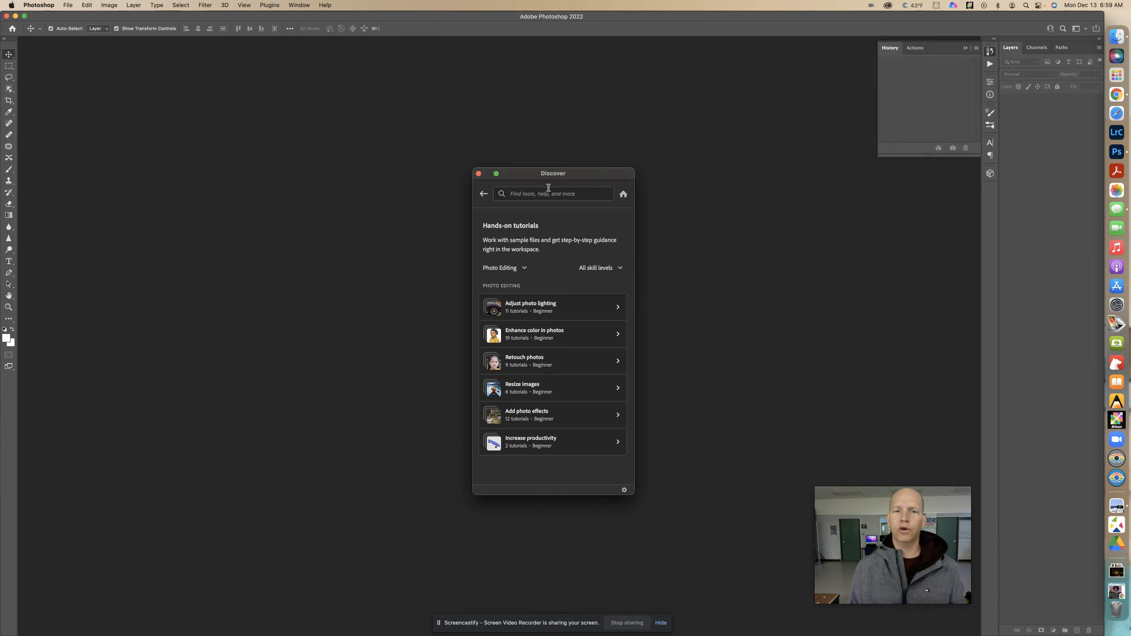
click(506, 269)
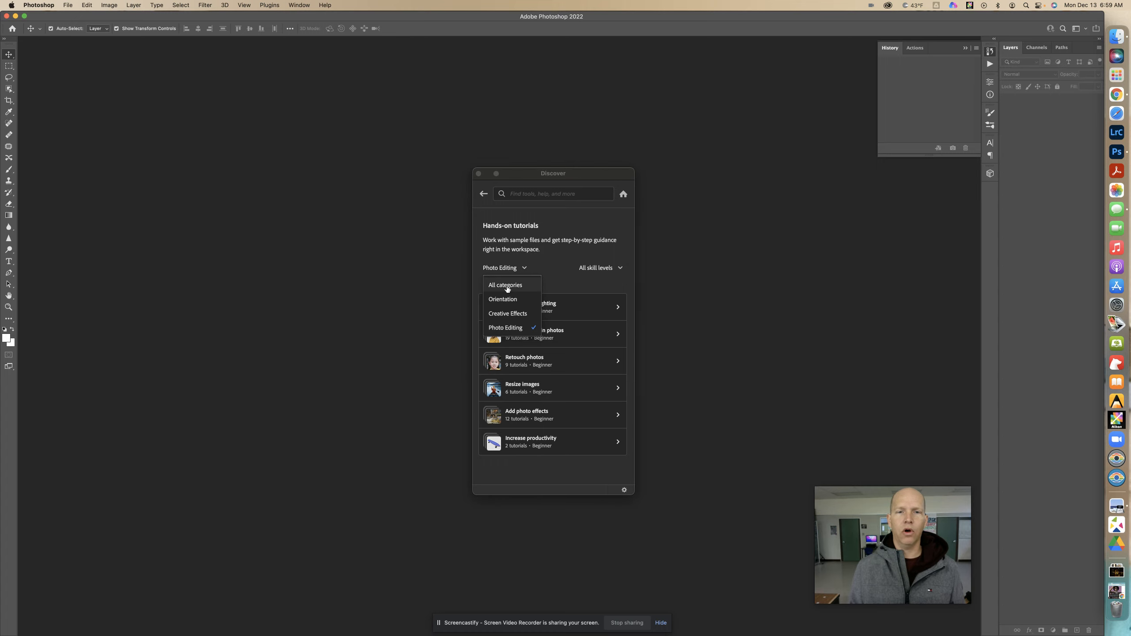
click(506, 286)
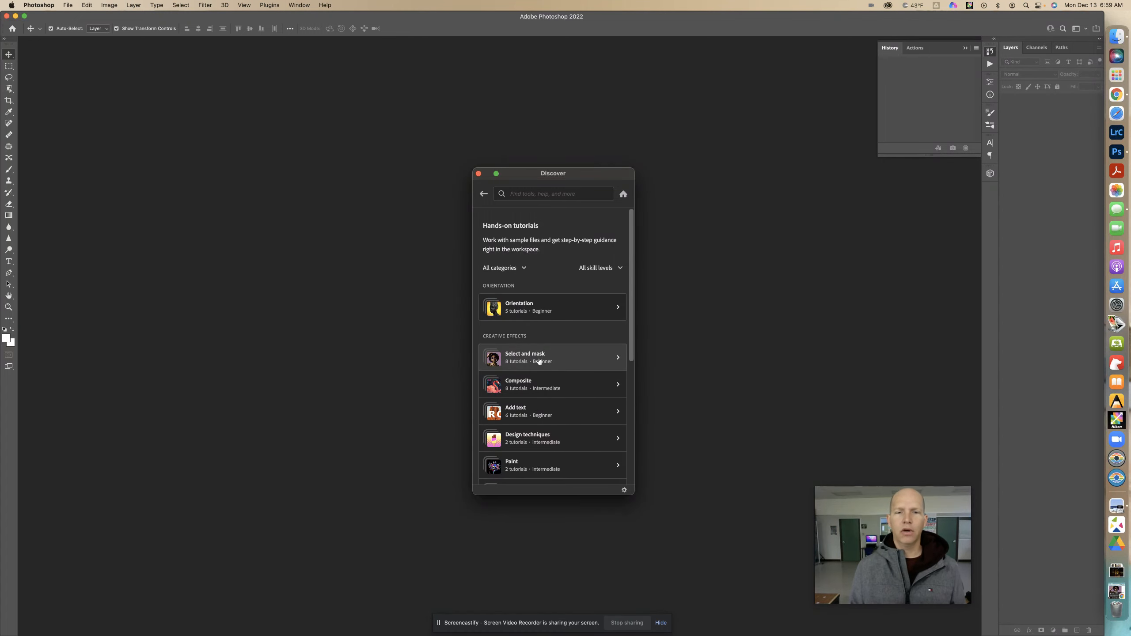
click(573, 361)
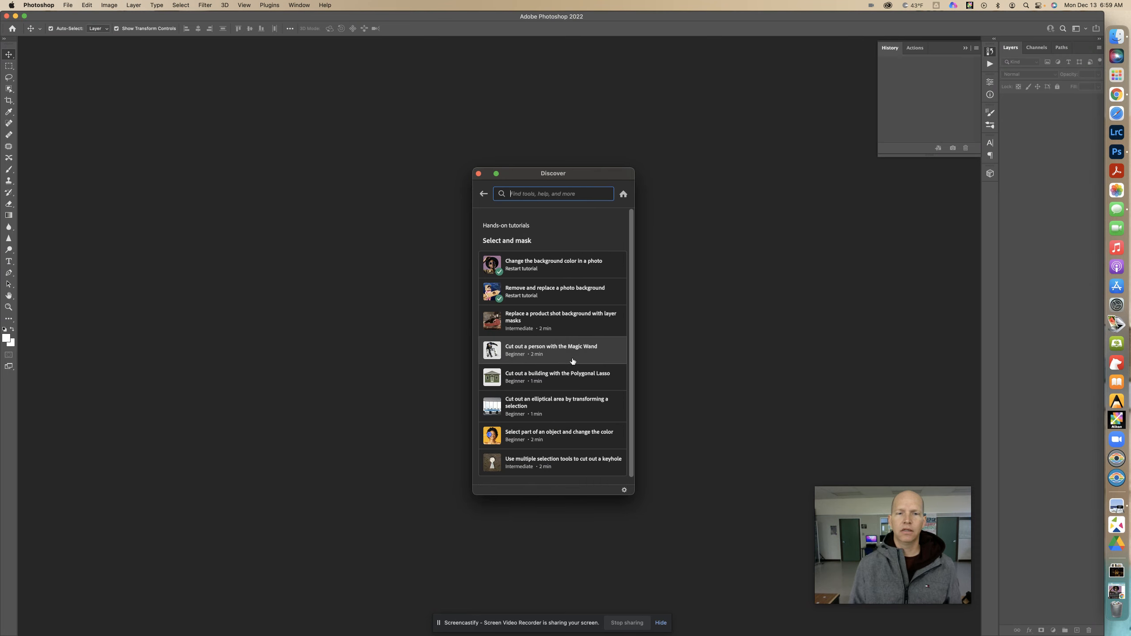
click(545, 268)
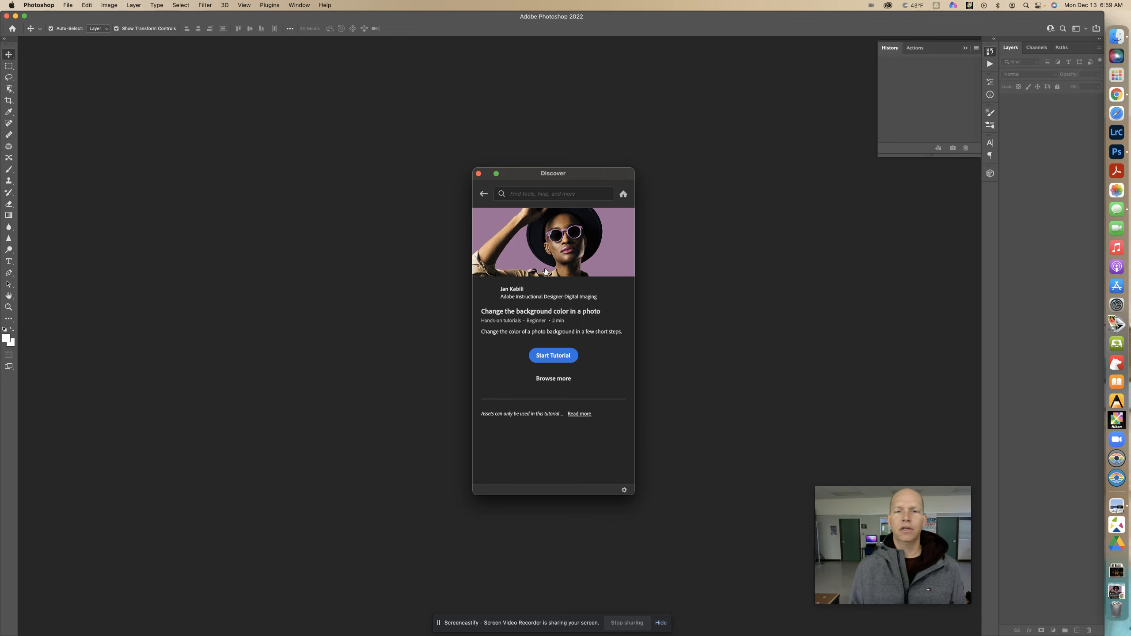
click(554, 356)
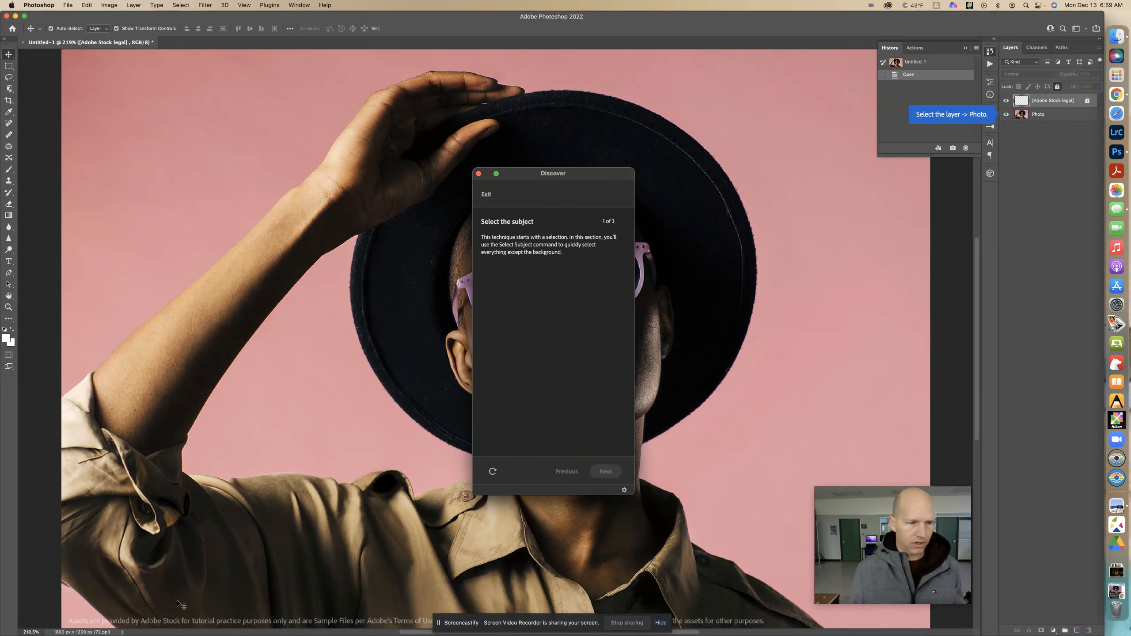
- Set the document zoom to 170%
click(38, 630)
text(1)
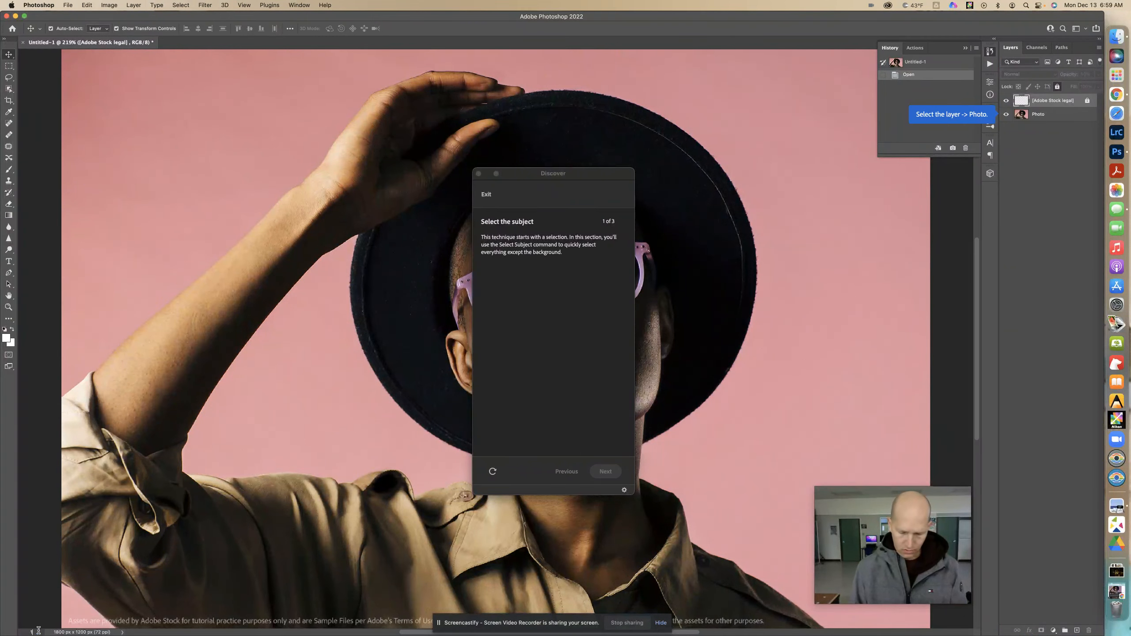
text(70)
key(Return)
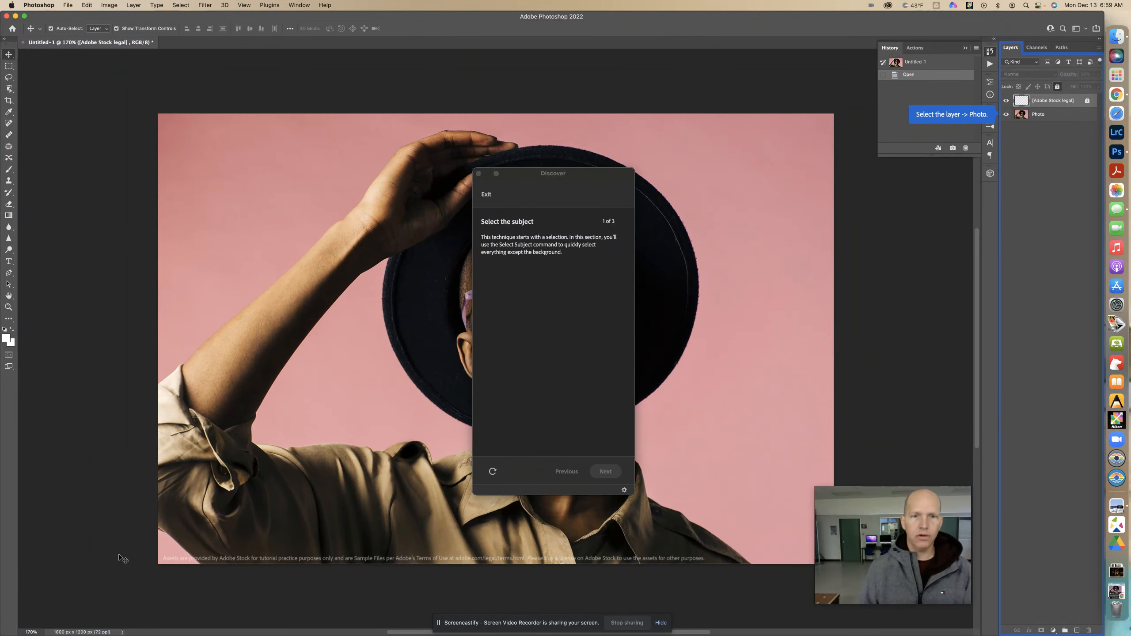
scroll(232, 494, right, 5)
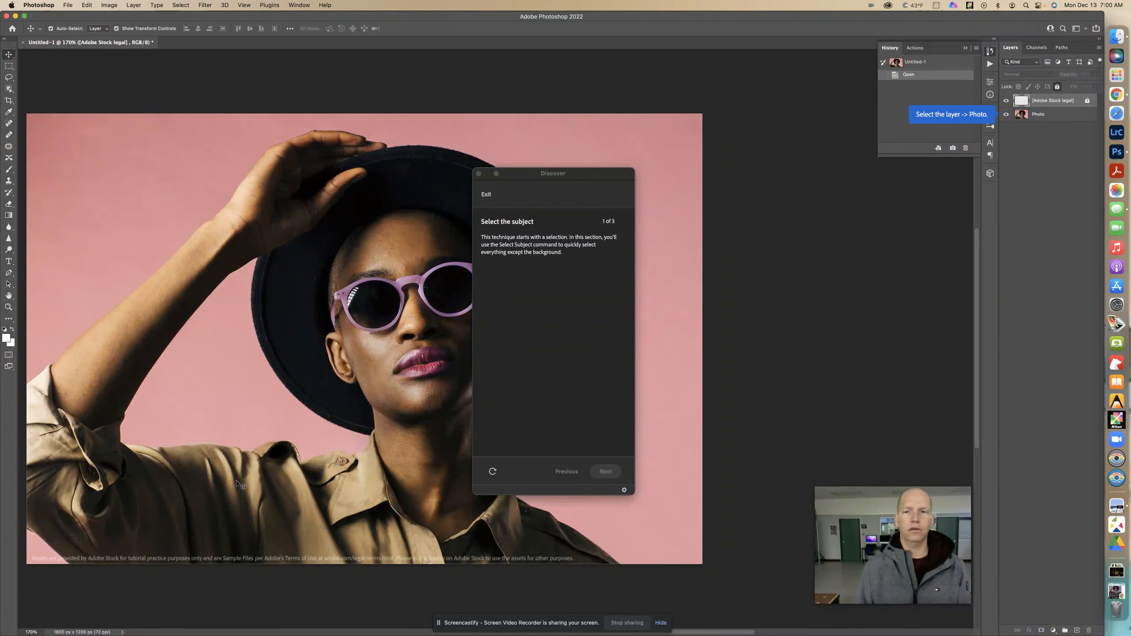
- Collapse the History panel and move the Discover window off the photo
click(990, 55)
drag(606, 173, 879, 152)
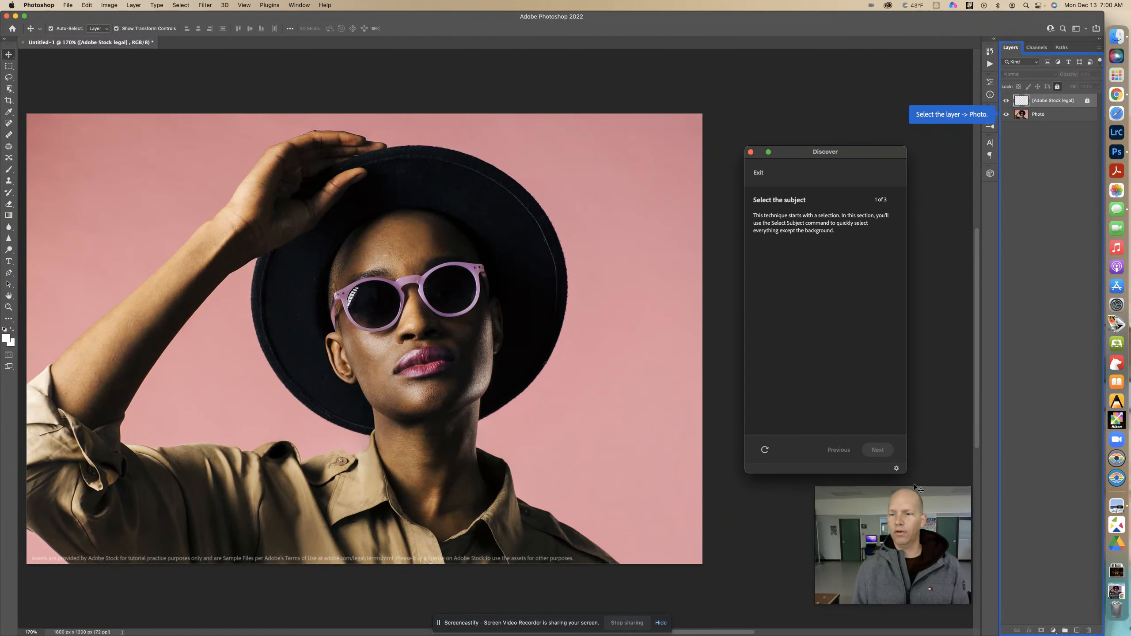
drag(915, 485, 862, 489)
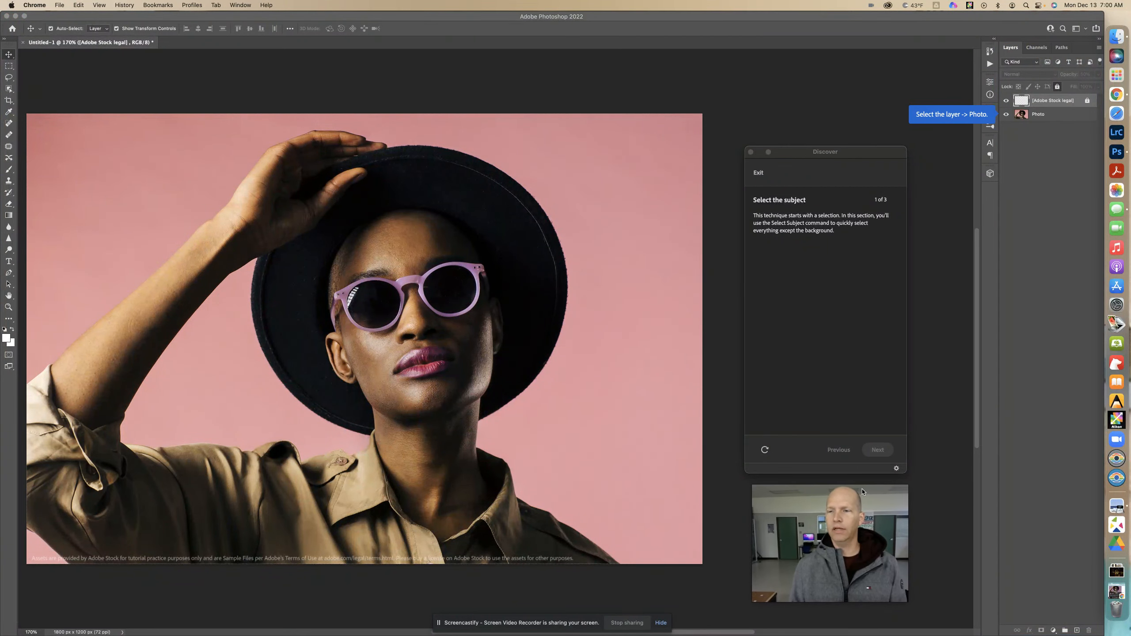
- Set the document zoom to 180% and shift the Discover window clear of the enlarged photo
click(33, 632)
text(180)
key(Return)
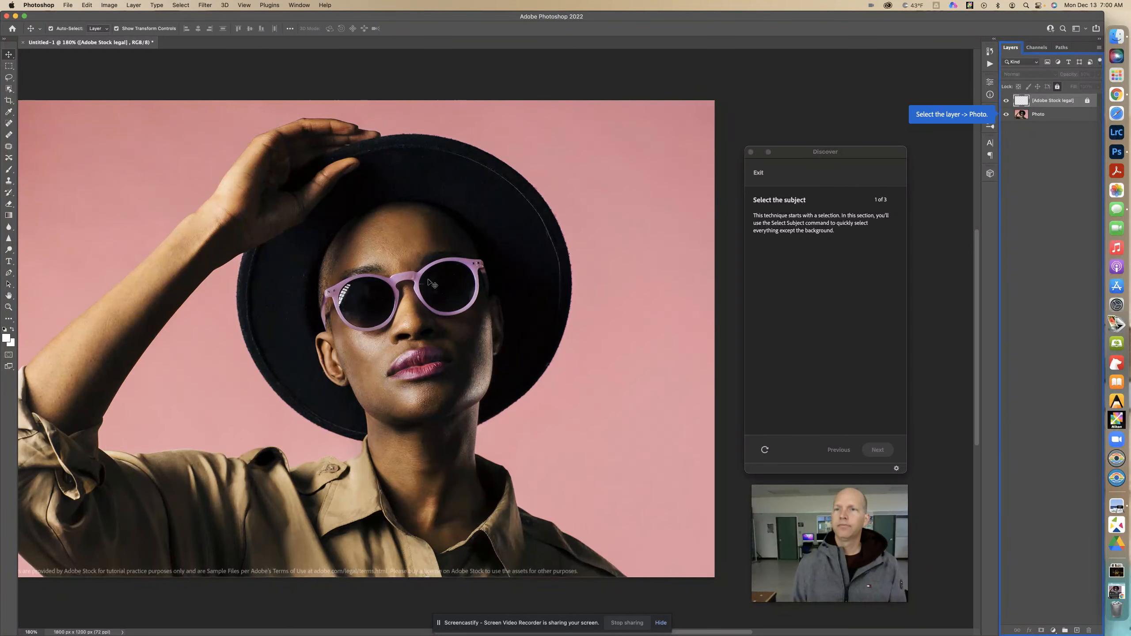
scroll(441, 271, left, 2)
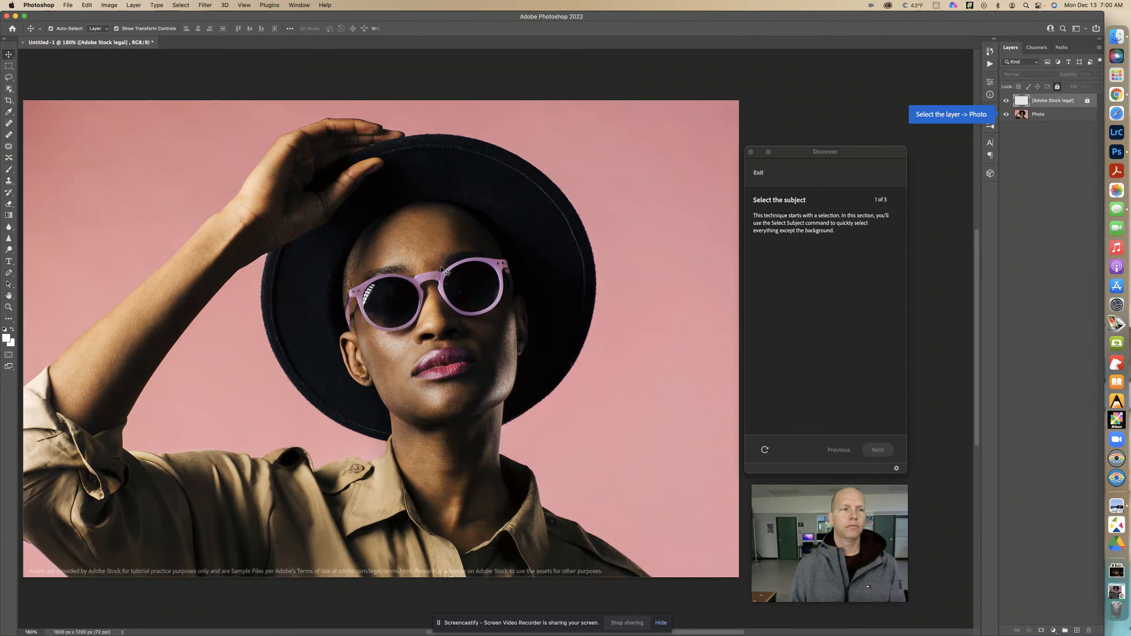
drag(806, 151, 826, 151)
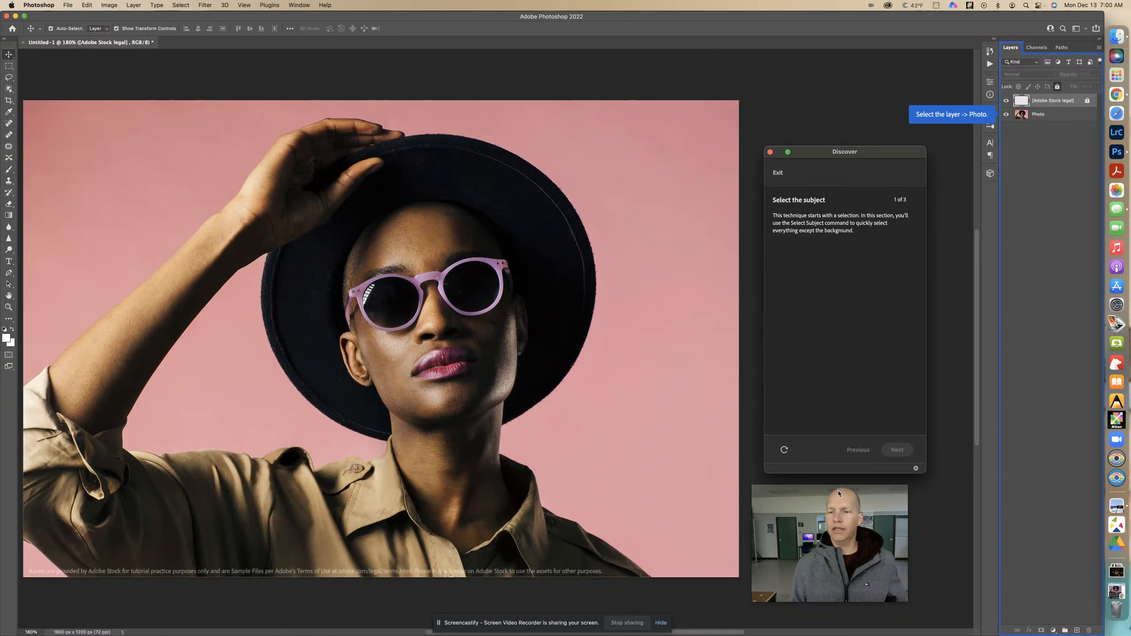
drag(838, 490, 852, 489)
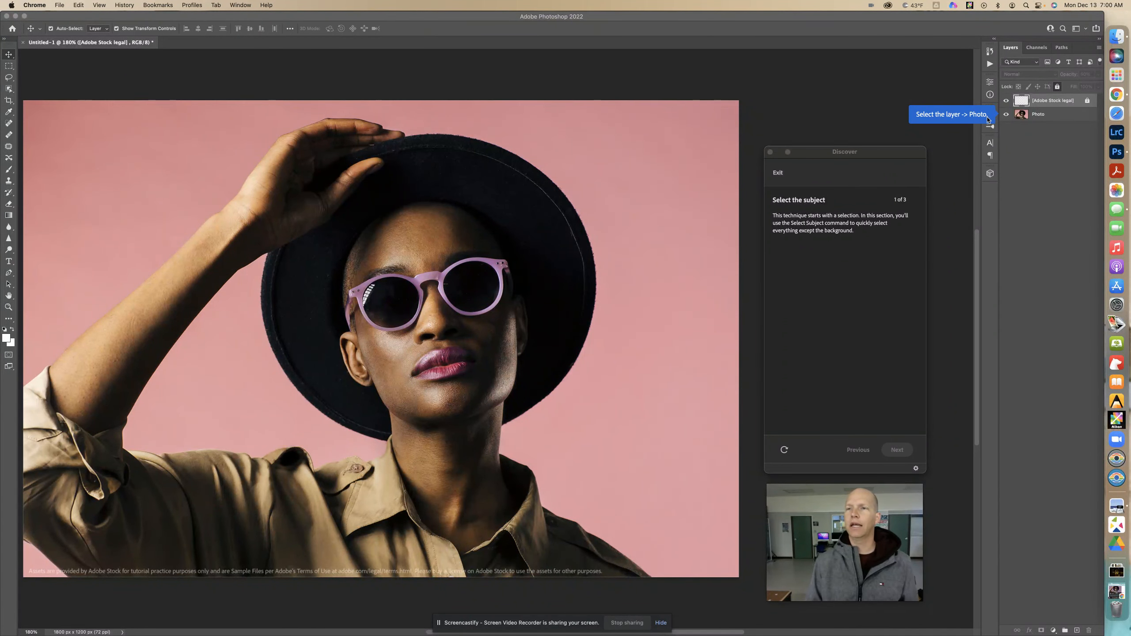
- Select the subject on the Photo layer with Select Subject and advance to the tutorial's layer mask section
click(1022, 116)
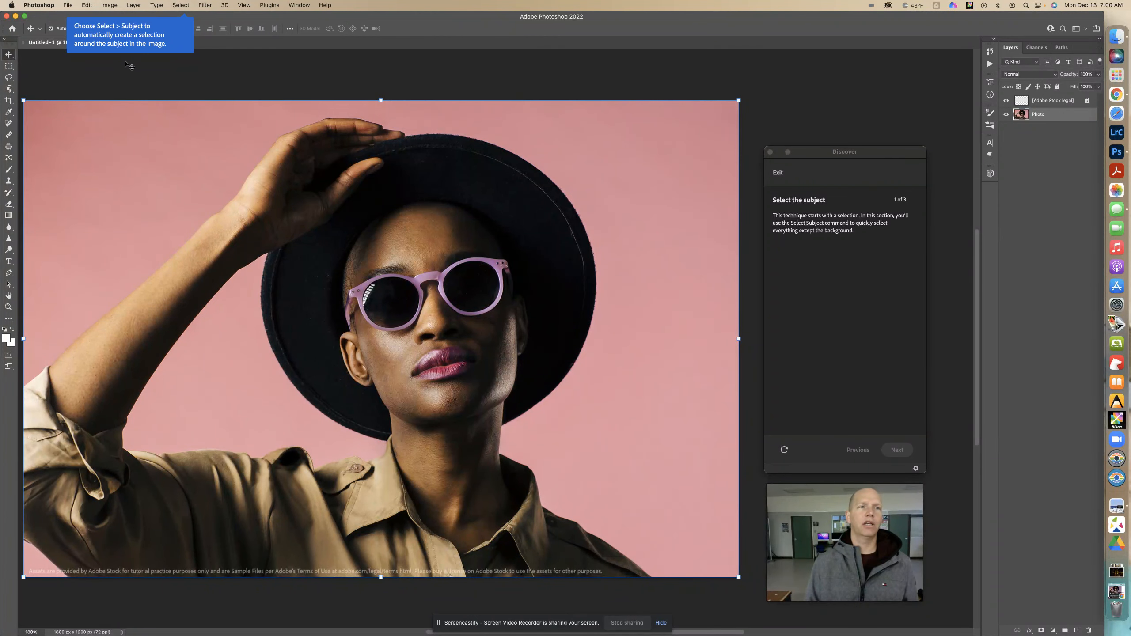
click(185, 8)
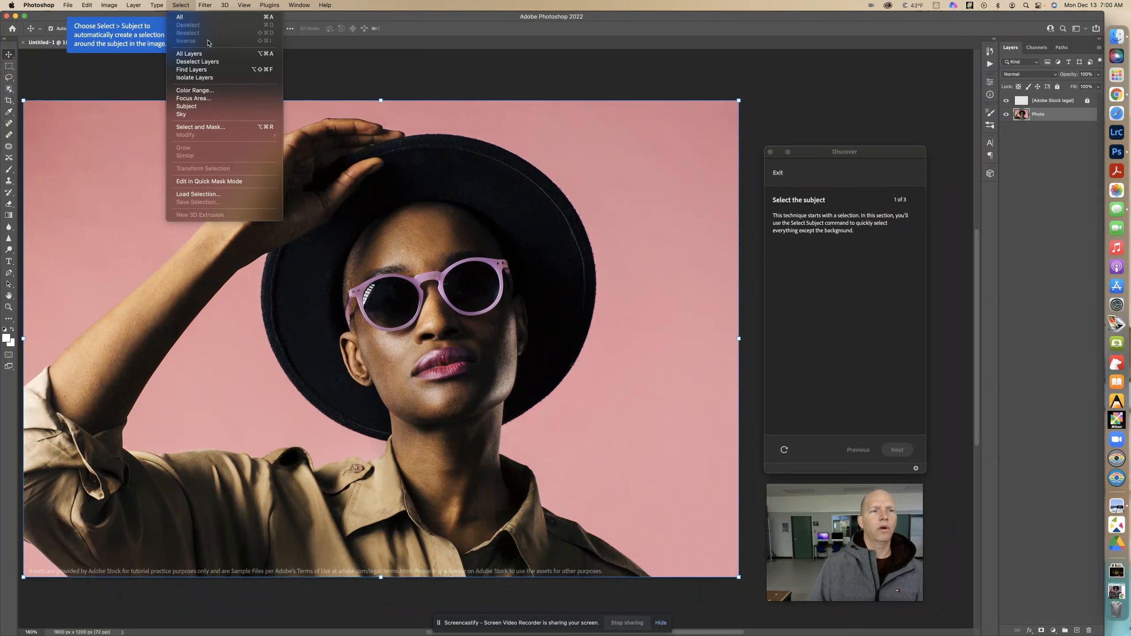
click(219, 108)
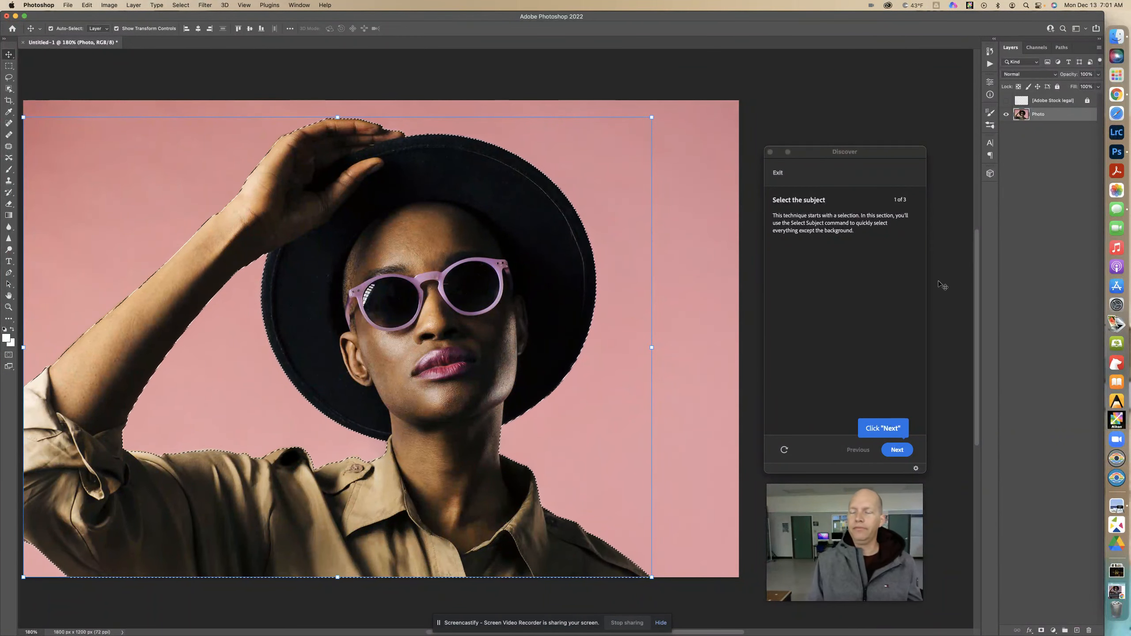
click(901, 450)
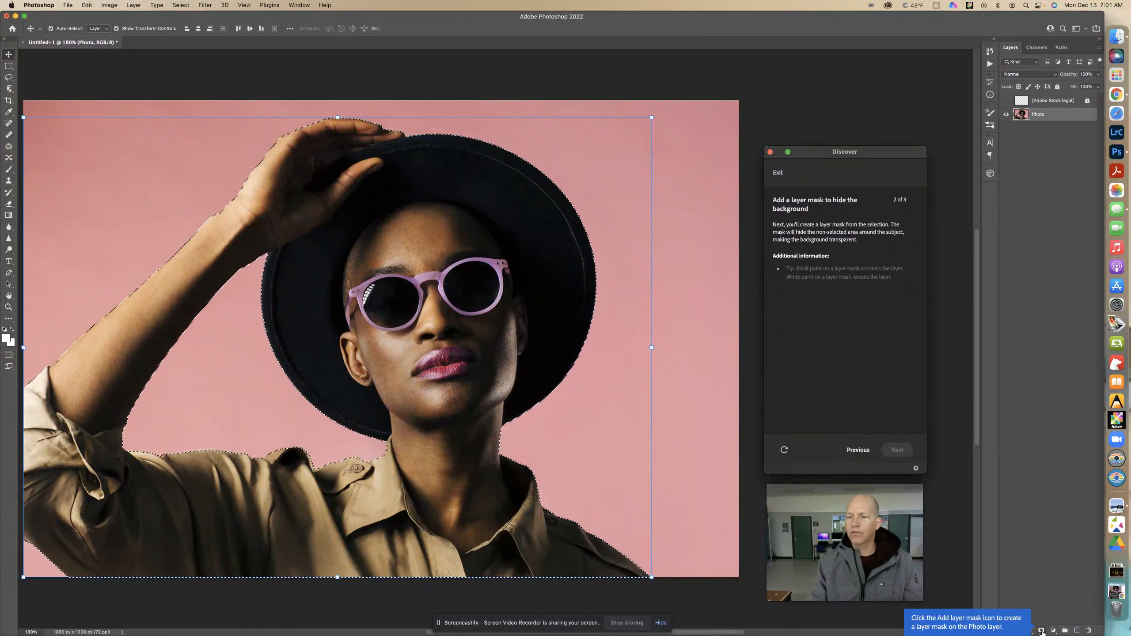
- Add a layer mask to the Photo layer from the selection and advance to the tutorial's background color section
click(1042, 630)
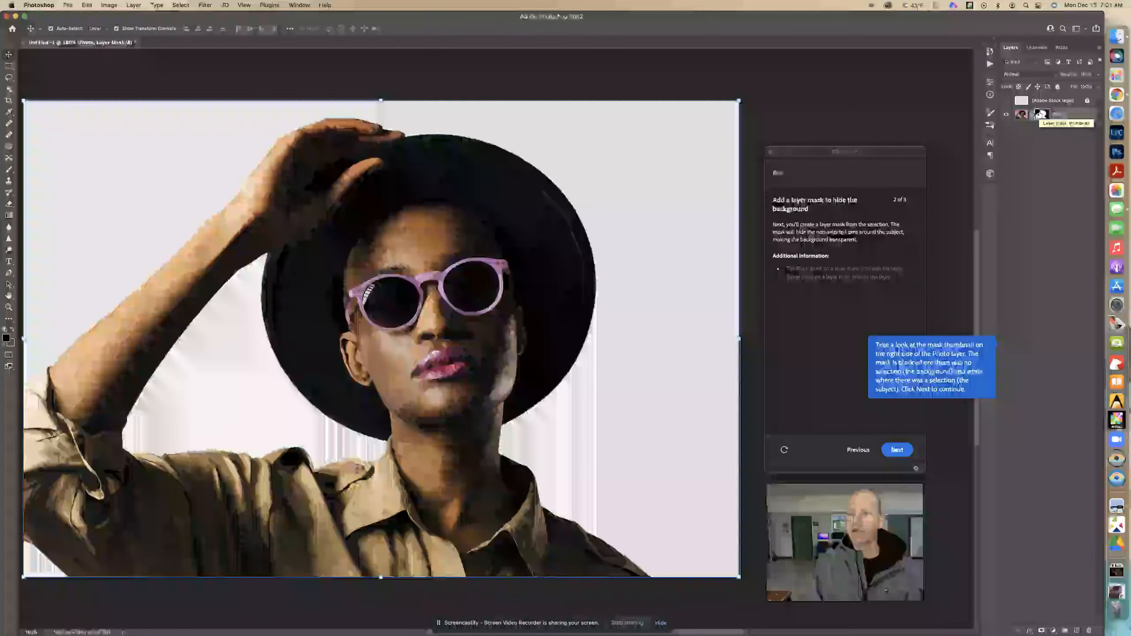
click(898, 449)
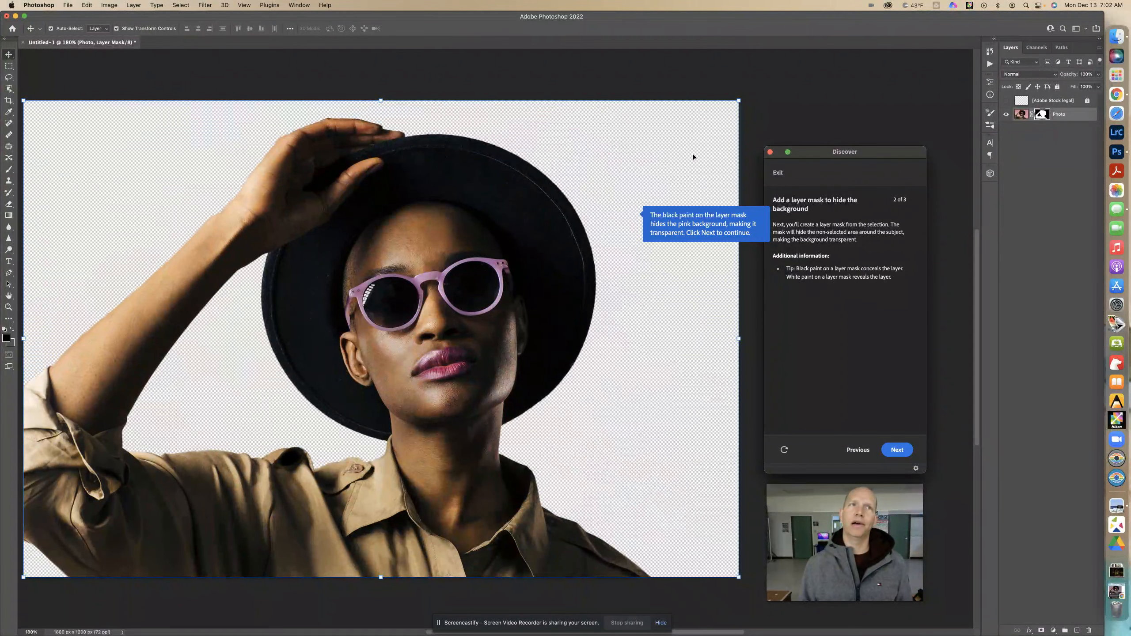
click(898, 450)
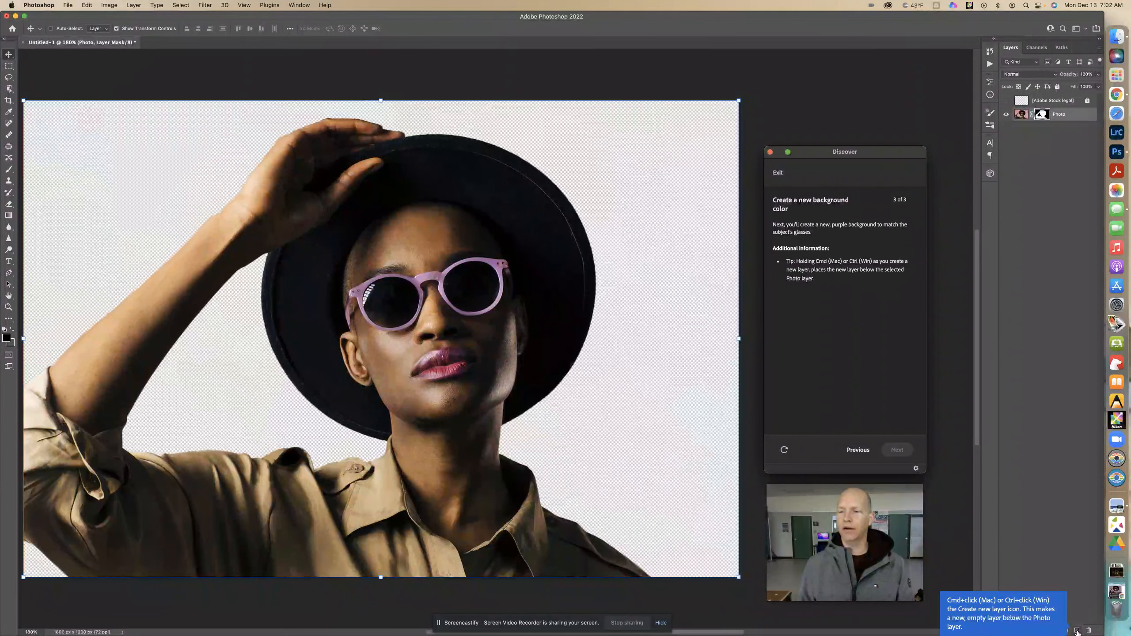
- Create a new empty layer below the Photo layer and activate the Eyedropper tool
super+click(1077, 632)
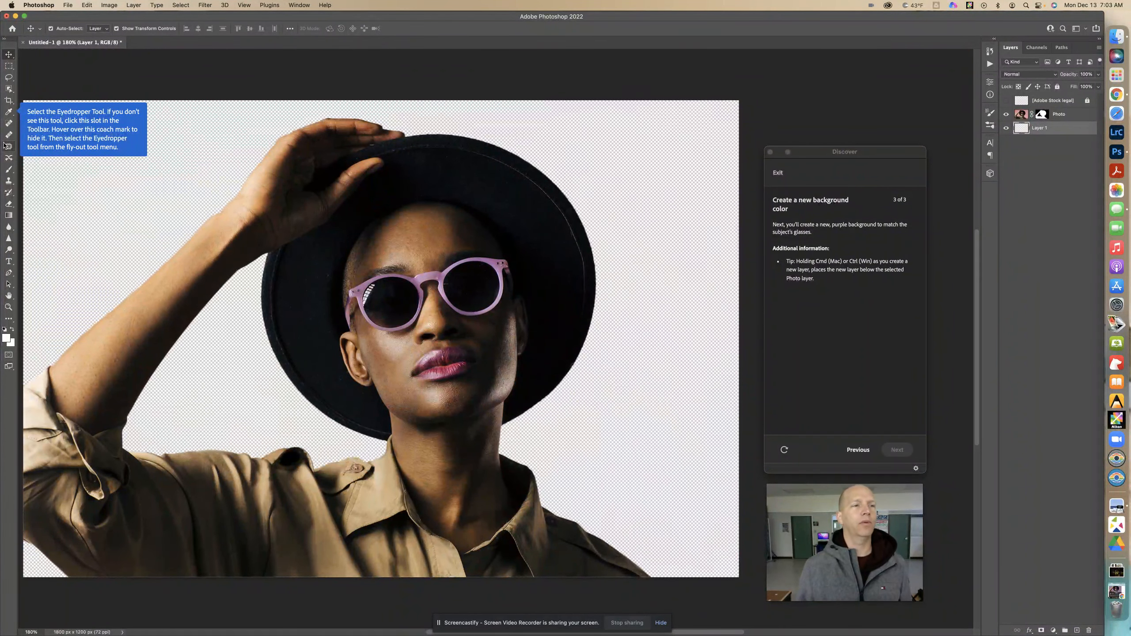
click(9, 319)
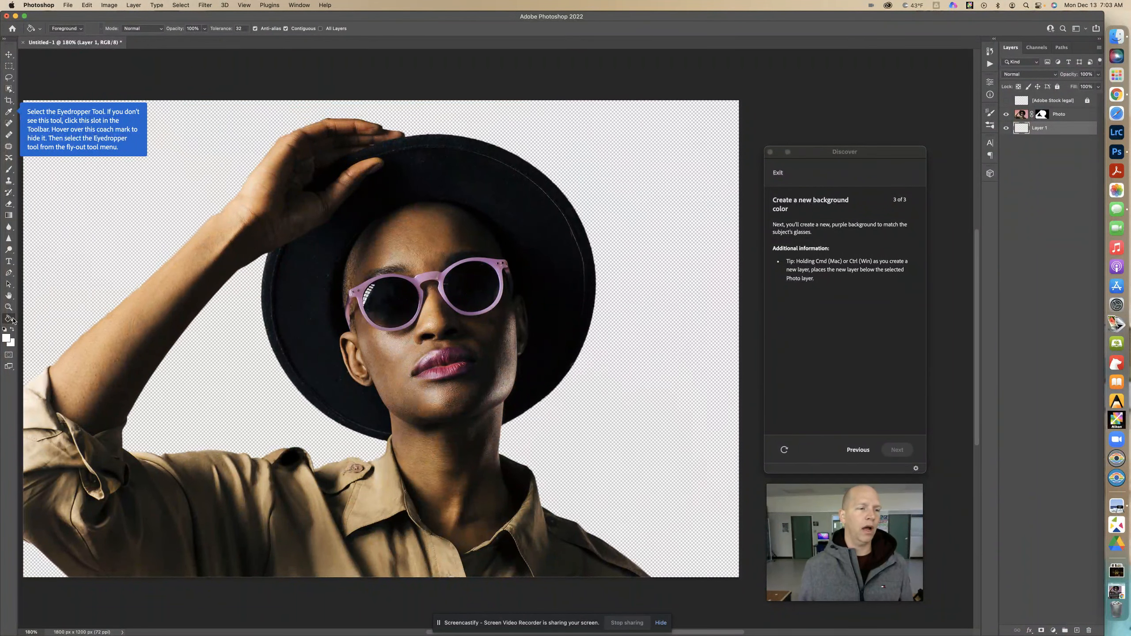
right_click(12, 320)
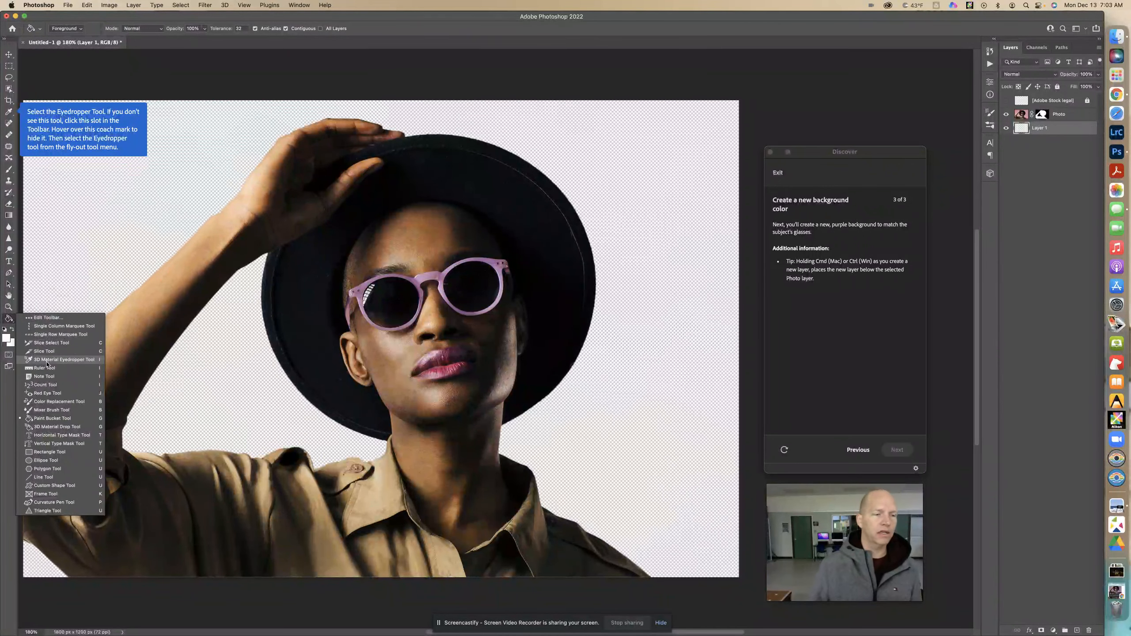
click(9, 113)
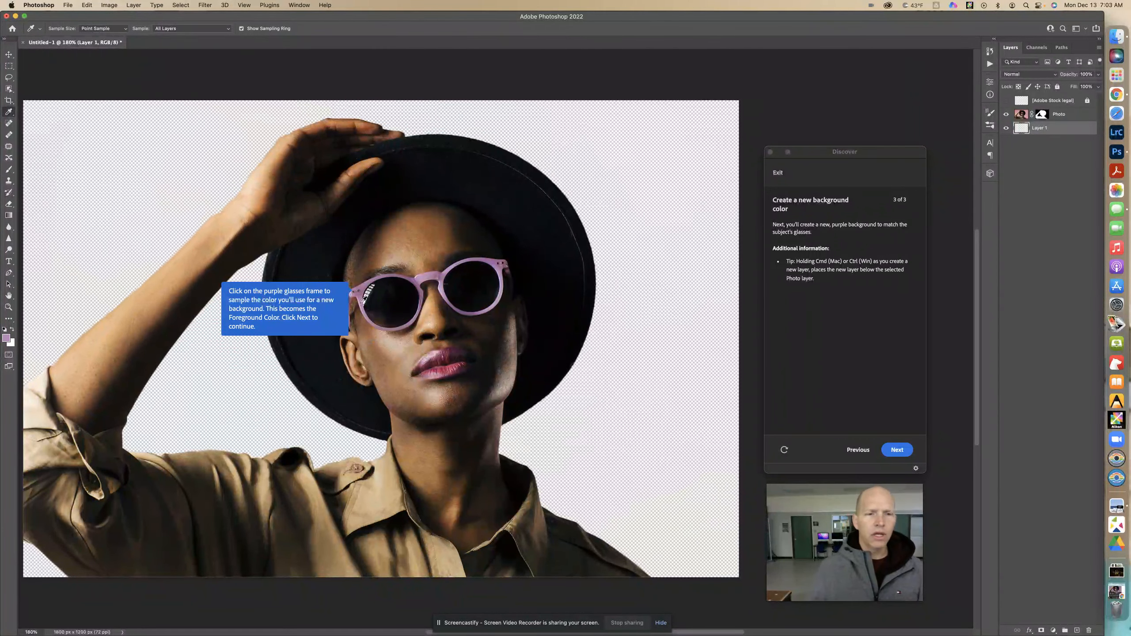
- Sample the purple of the glasses frame as the foreground color and advance the tutorial
click(363, 300)
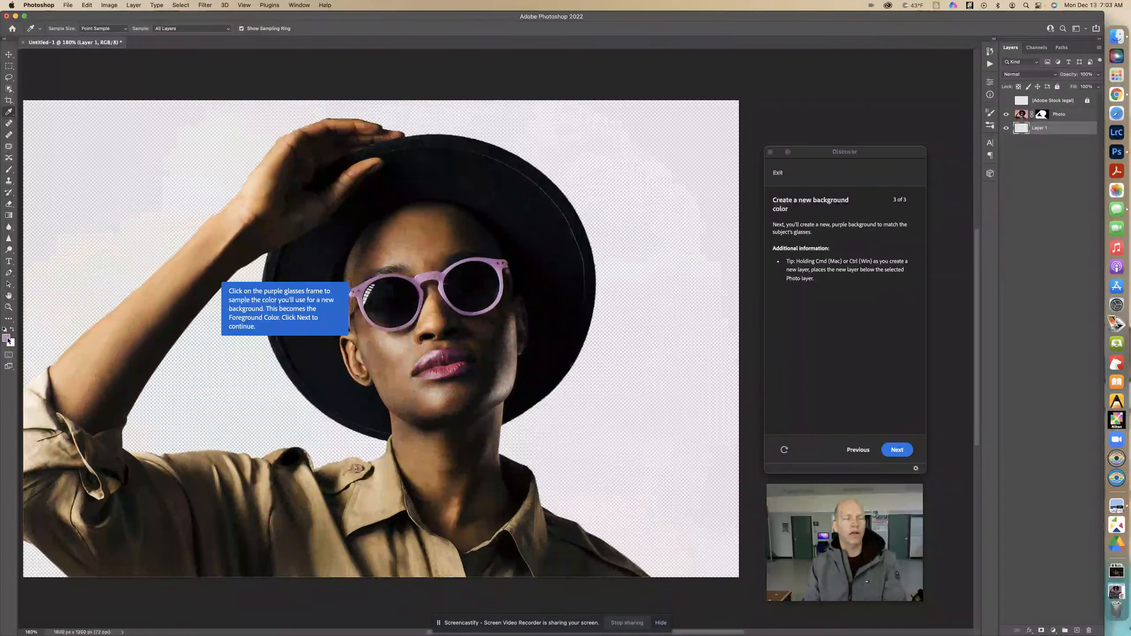
click(450, 365)
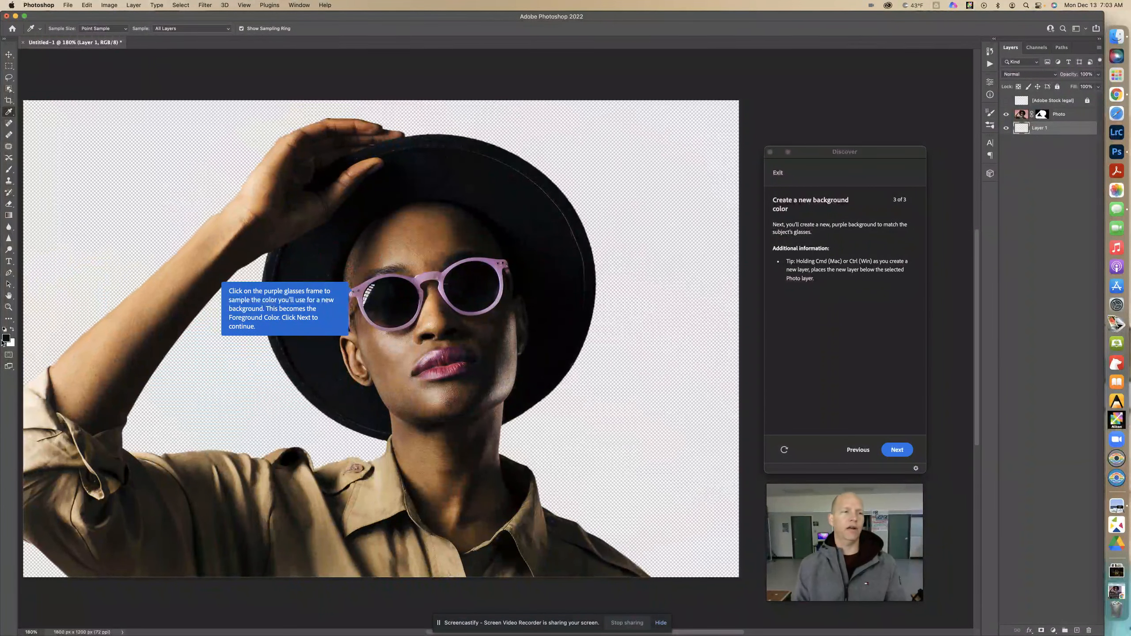
click(363, 287)
click(362, 288)
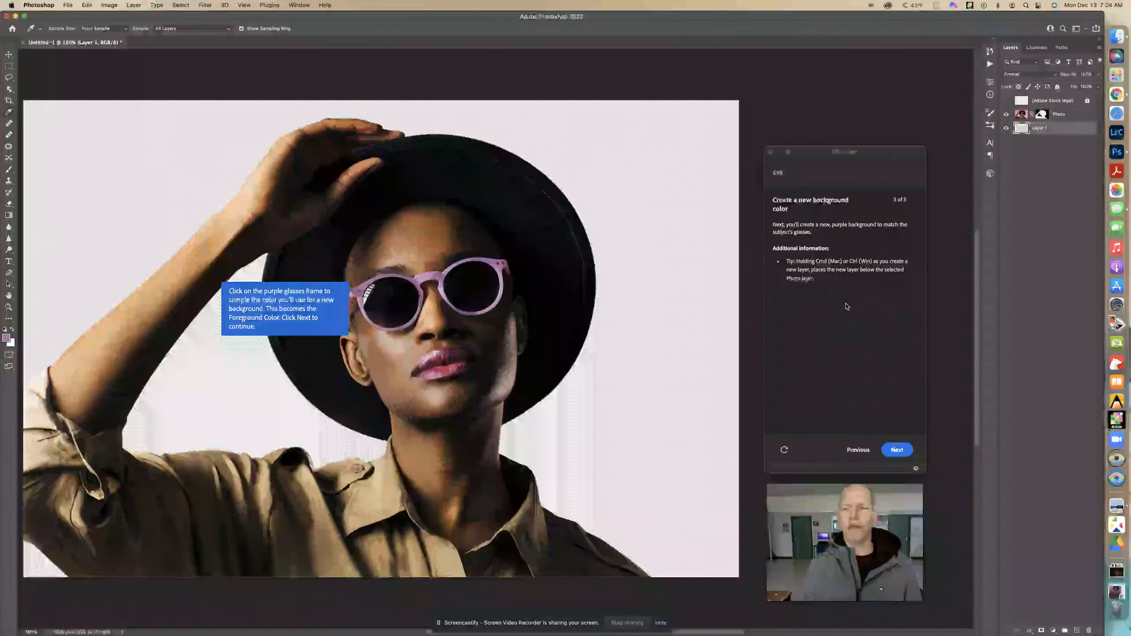
click(898, 450)
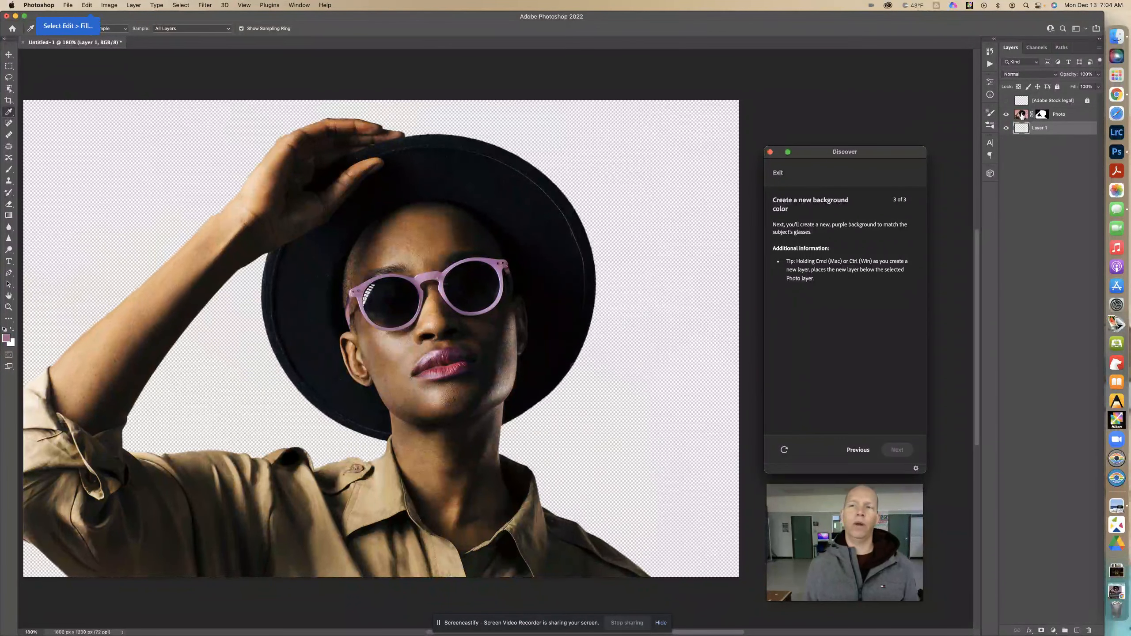
- Fill the empty Layer 1 with the sampled purple, using Foreground Color as contents, Normal mode and 100% opacity
click(87, 5)
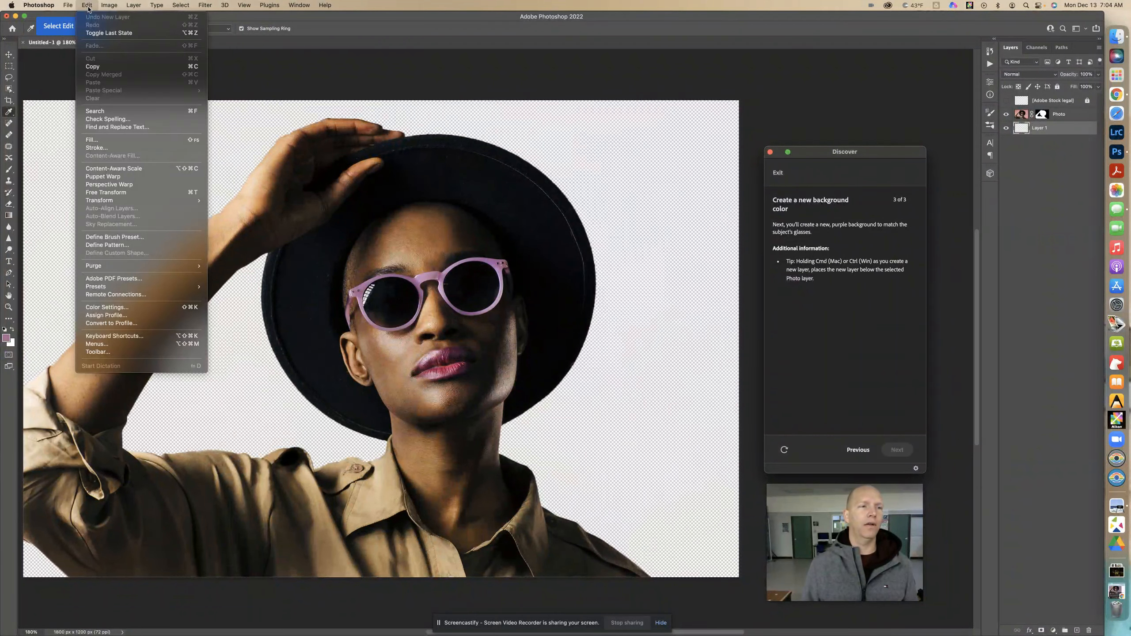
click(119, 139)
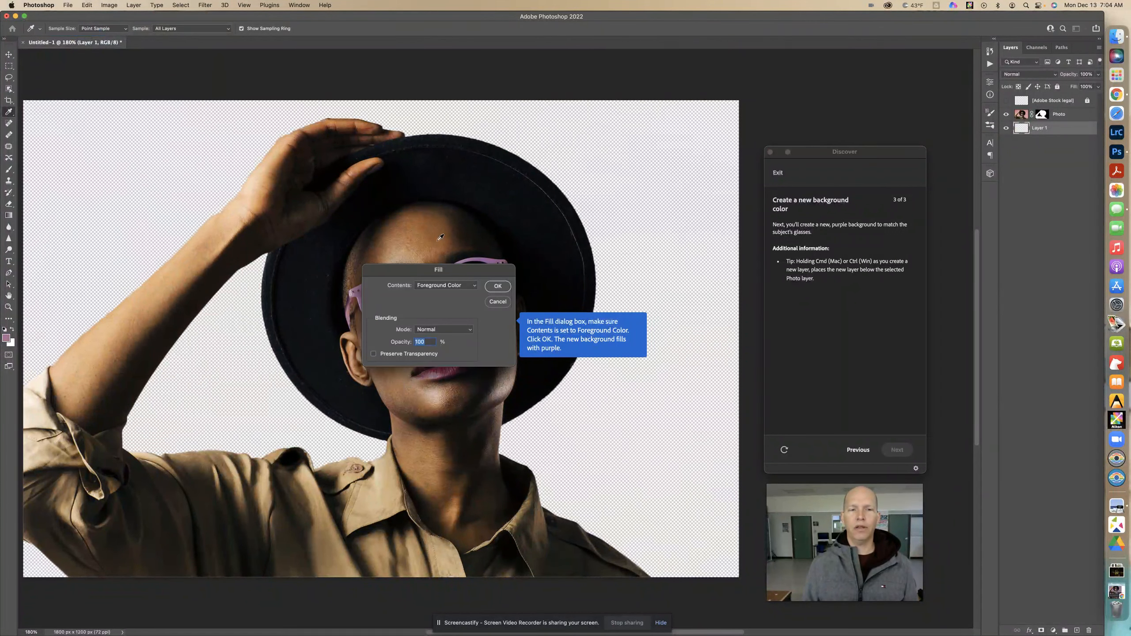
click(463, 285)
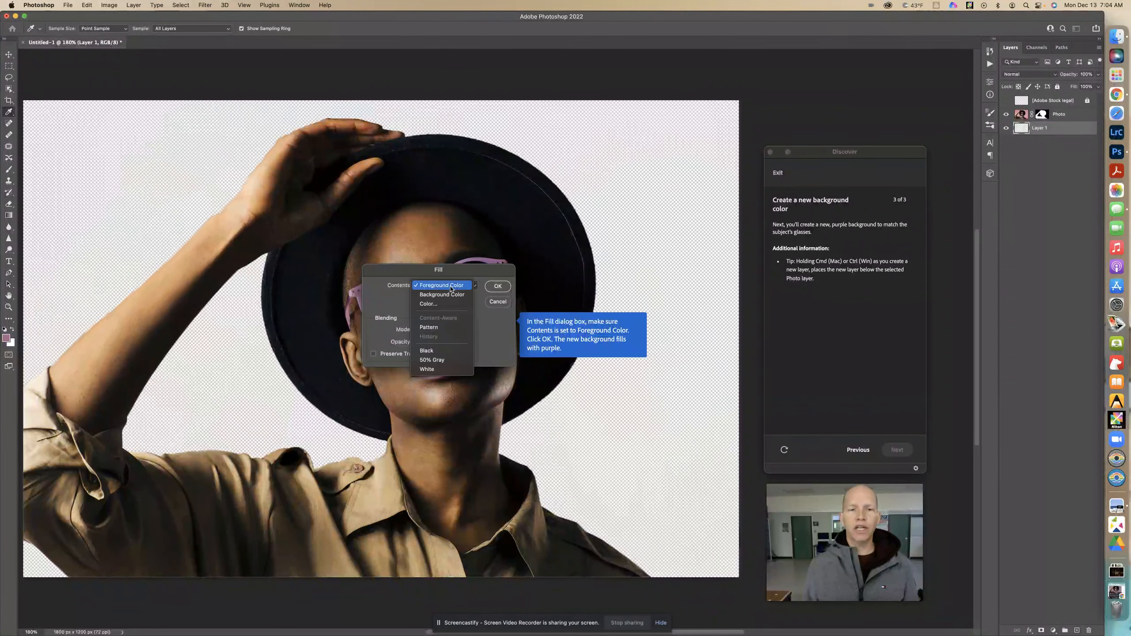
click(493, 345)
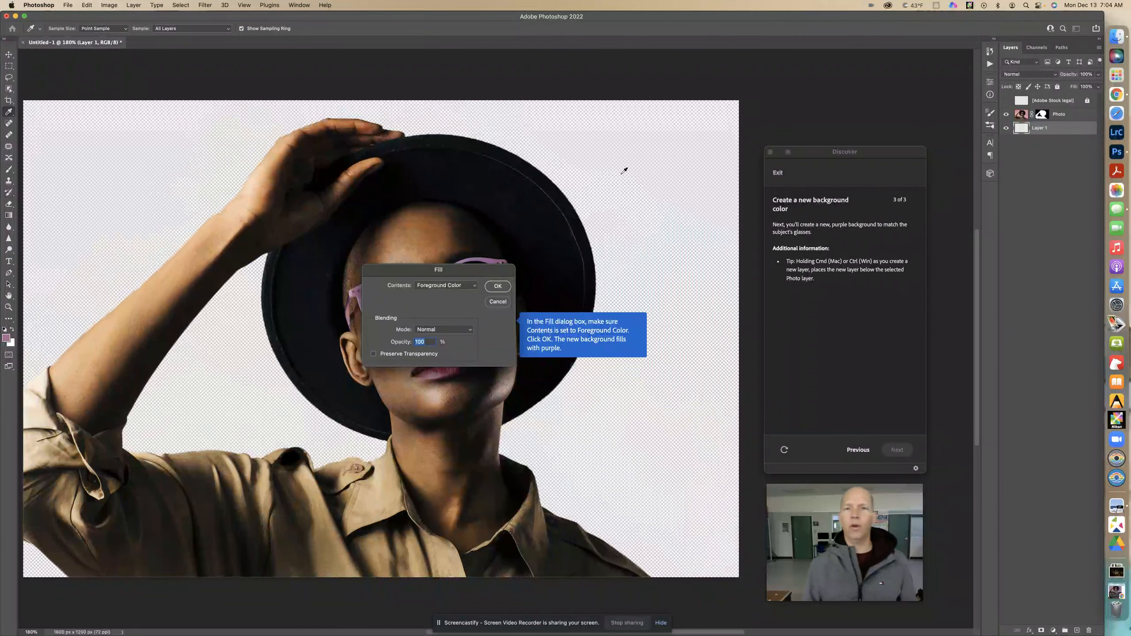
click(445, 285)
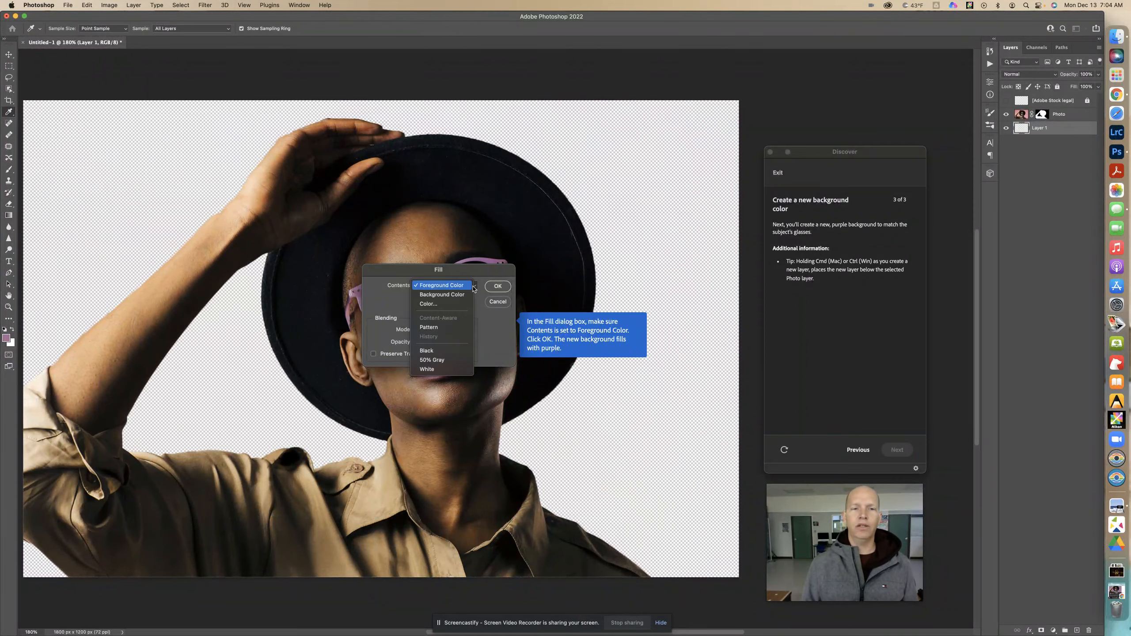
click(465, 288)
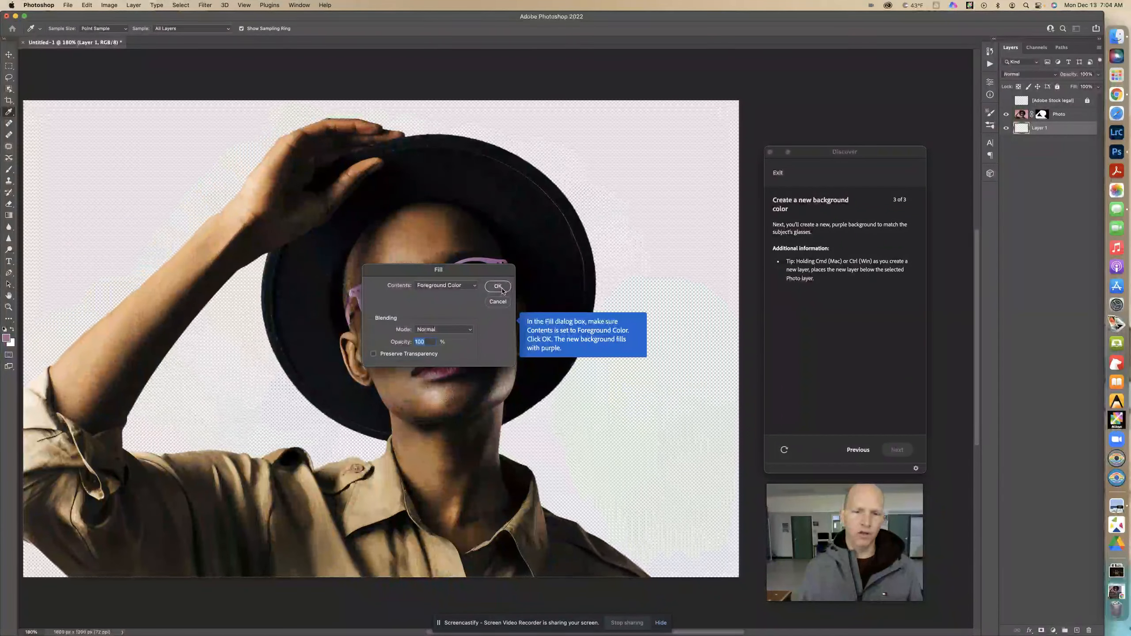
click(502, 290)
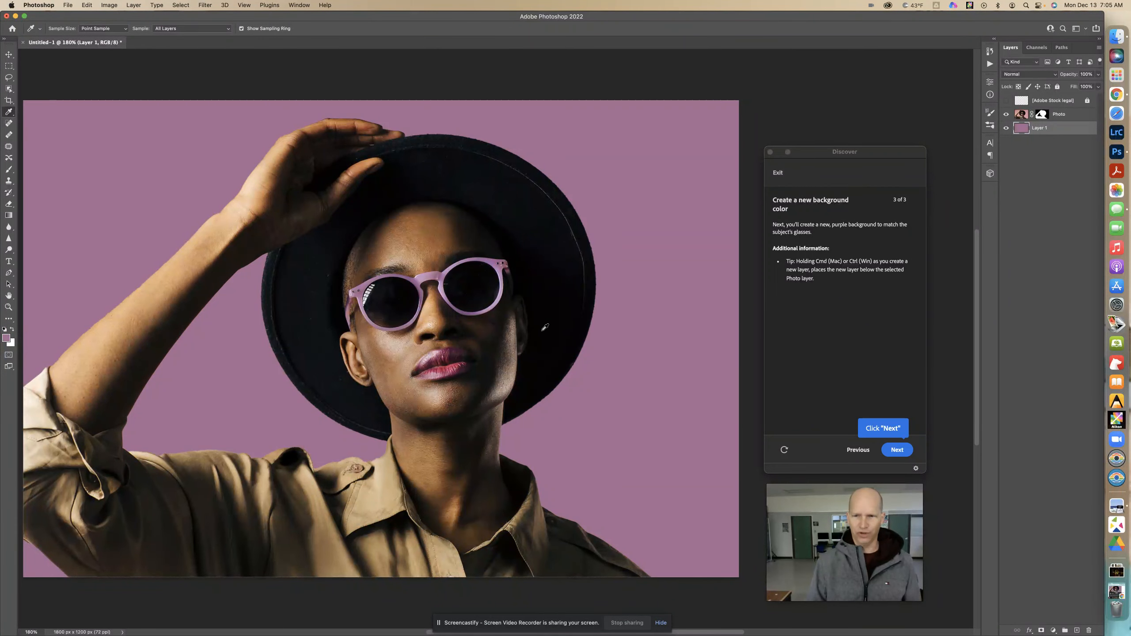
- Sample a lighter purple from the glasses frame and refill Layer 1 with that foreground color
click(503, 290)
click(504, 288)
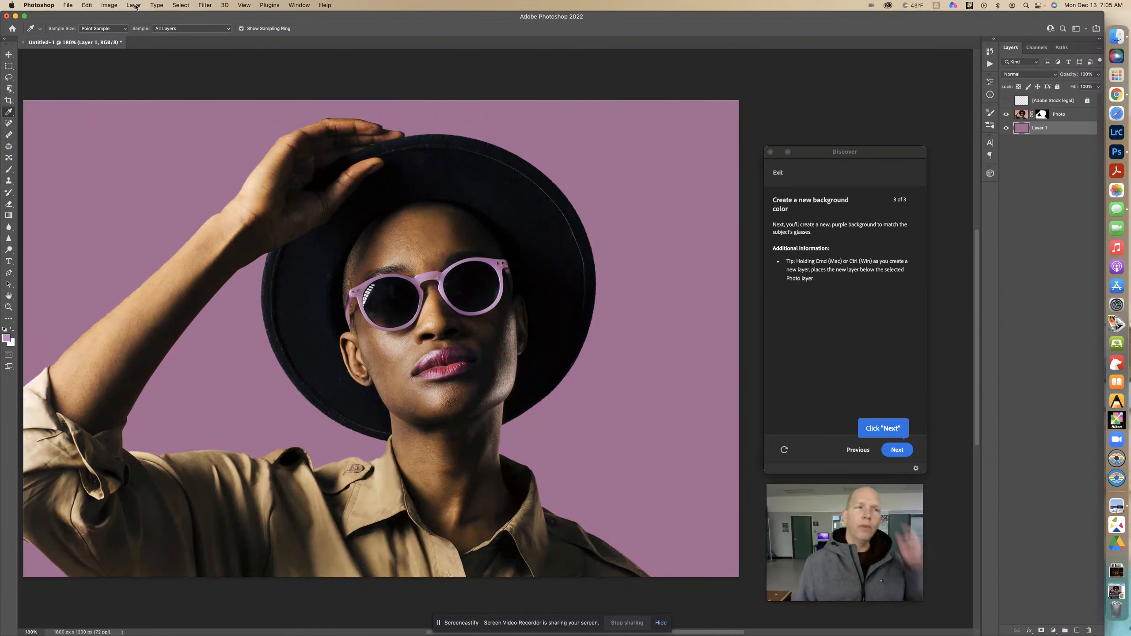
click(87, 5)
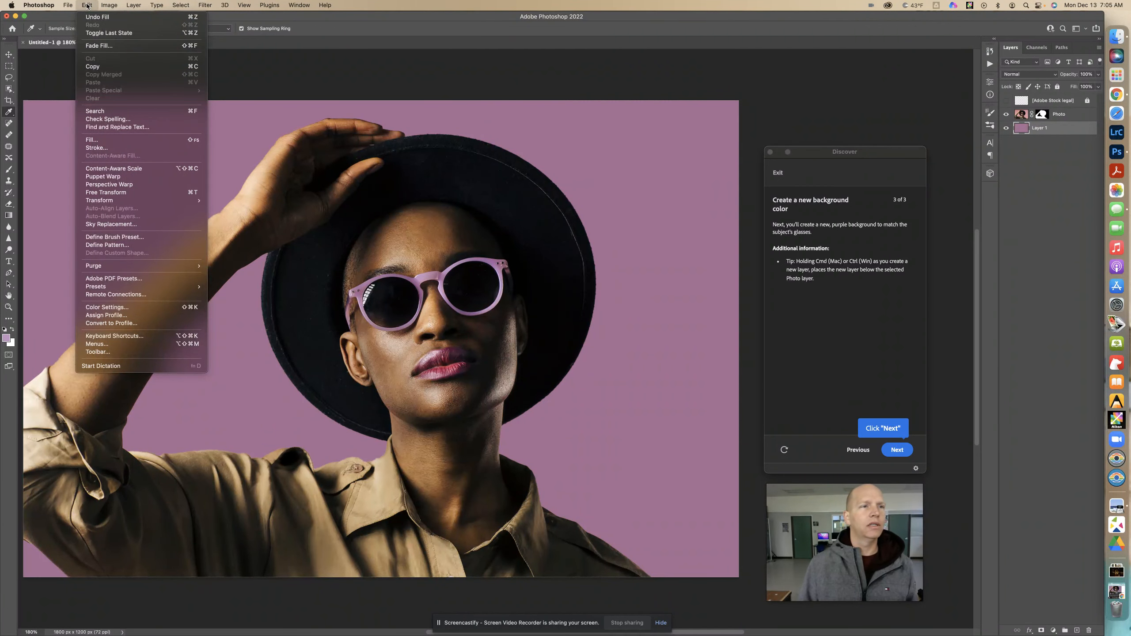
mouse_move(66, 5)
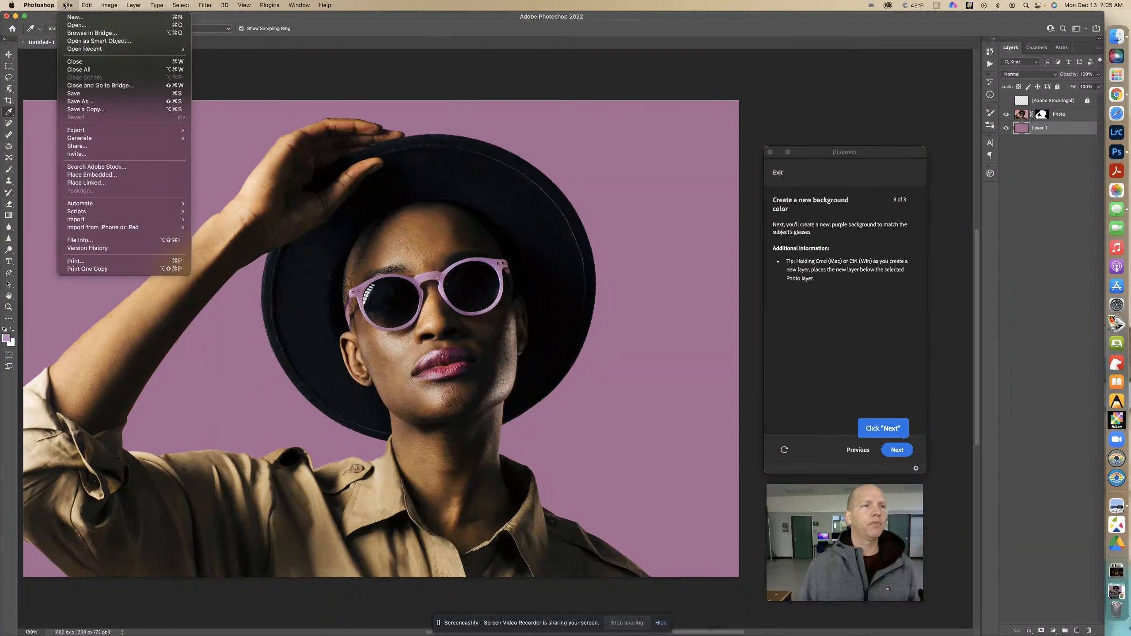
mouse_move(125, 5)
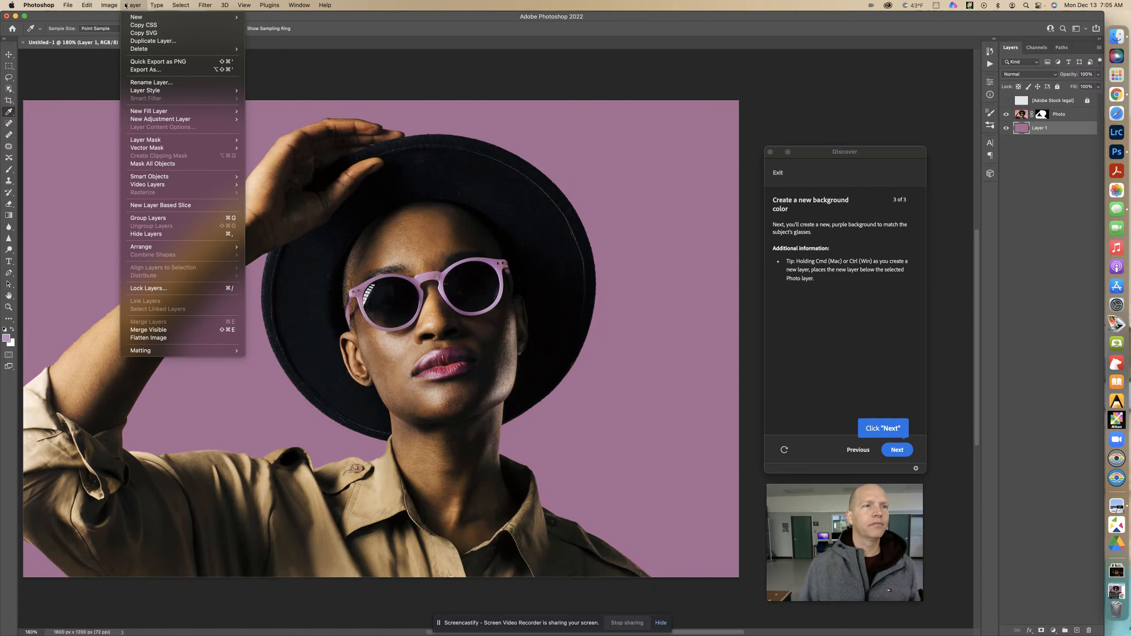
mouse_move(178, 5)
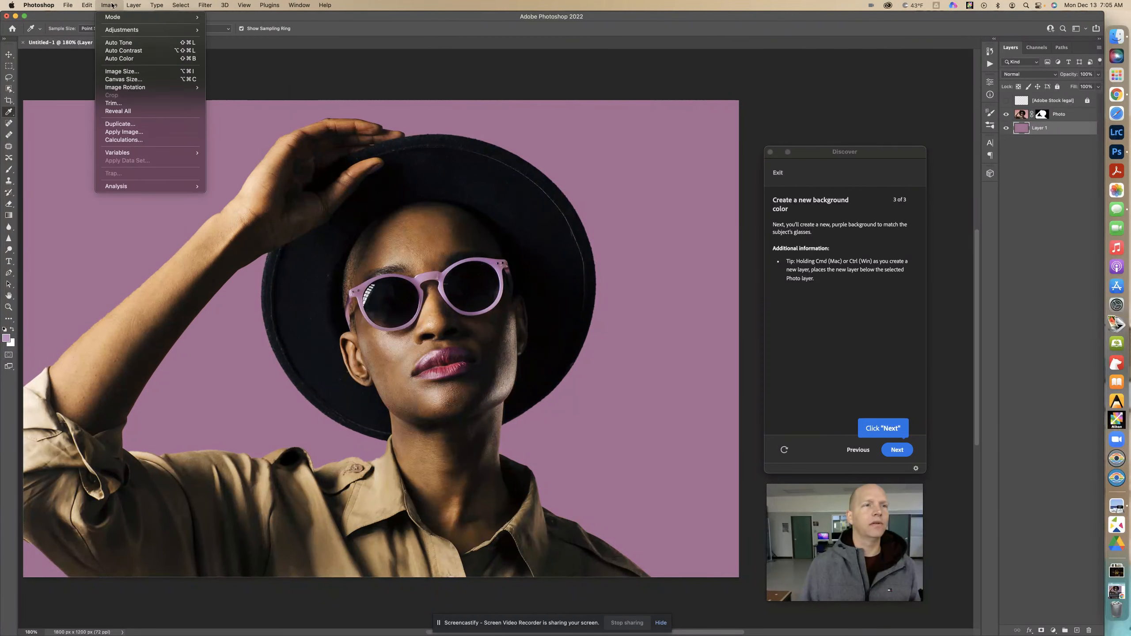
click(112, 140)
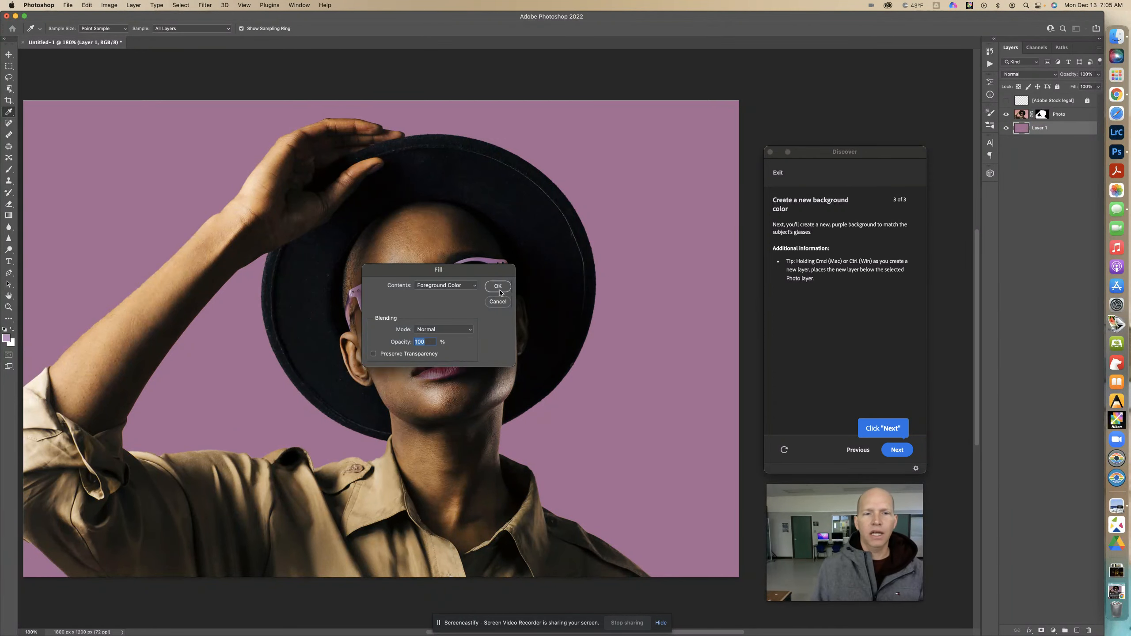
click(499, 288)
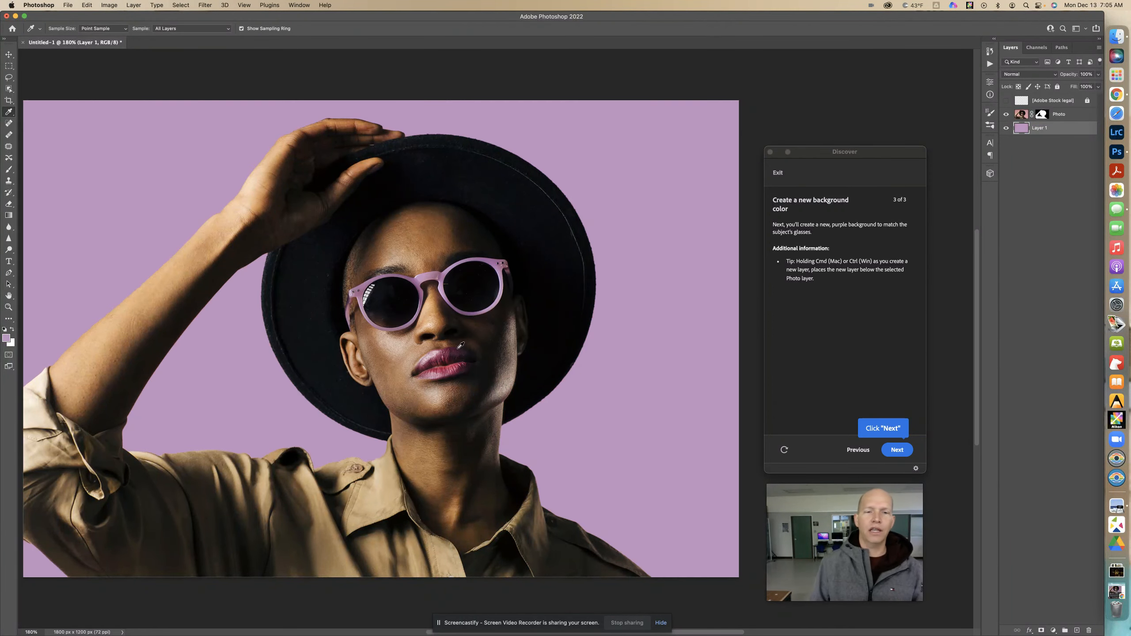
- Sample the dark red of the subject's lips and fill Layer 1 with that foreground color
click(440, 368)
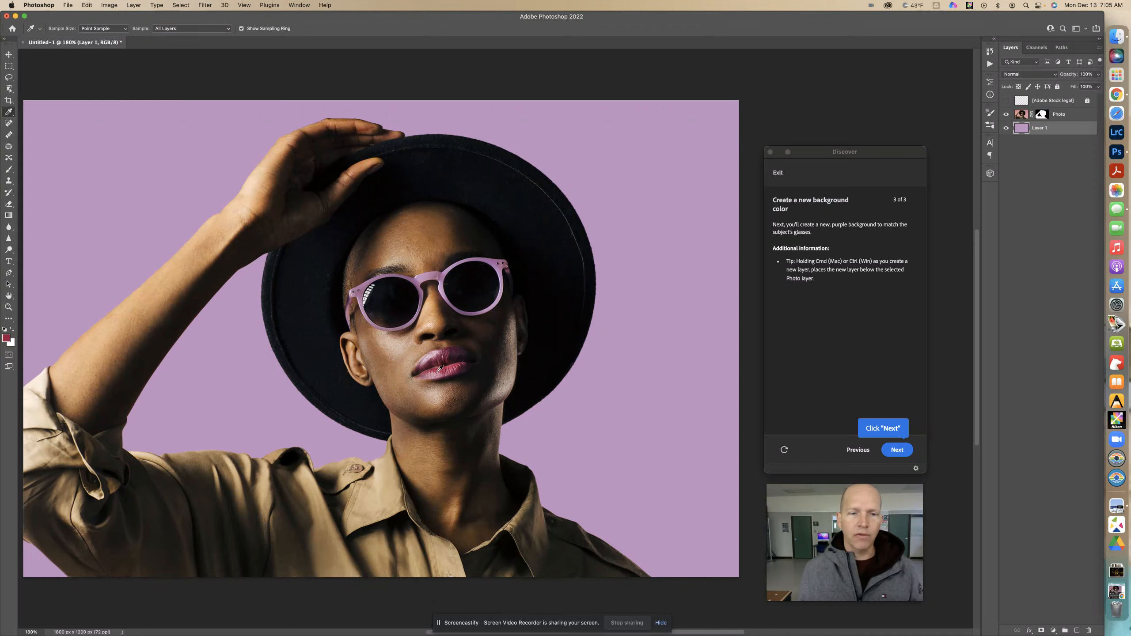
click(440, 368)
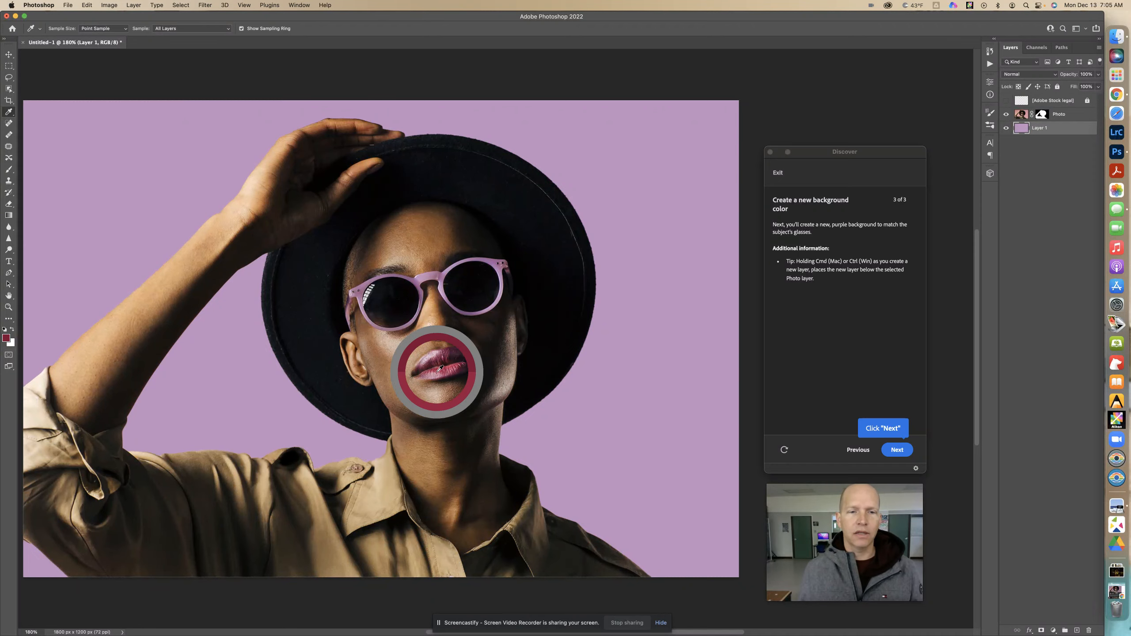
click(87, 5)
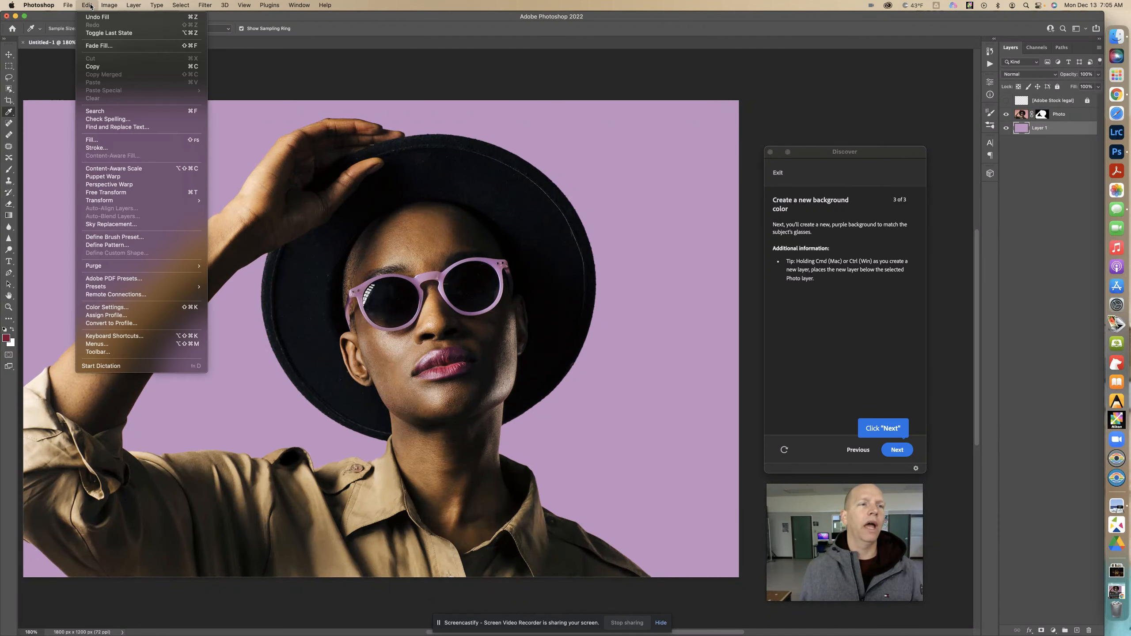
click(126, 141)
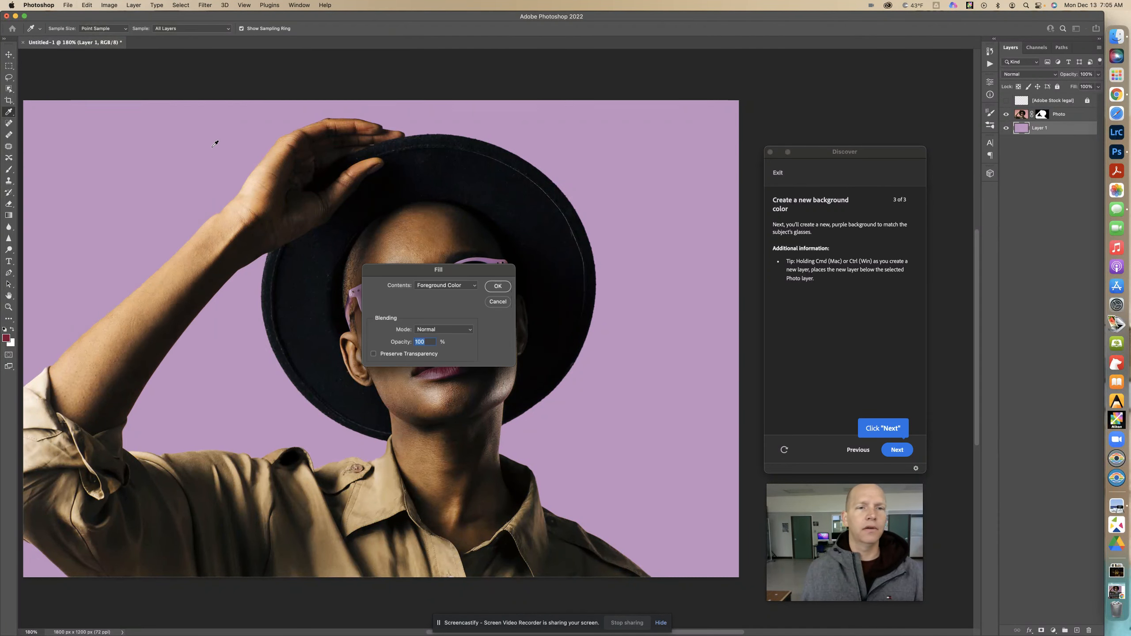
click(498, 286)
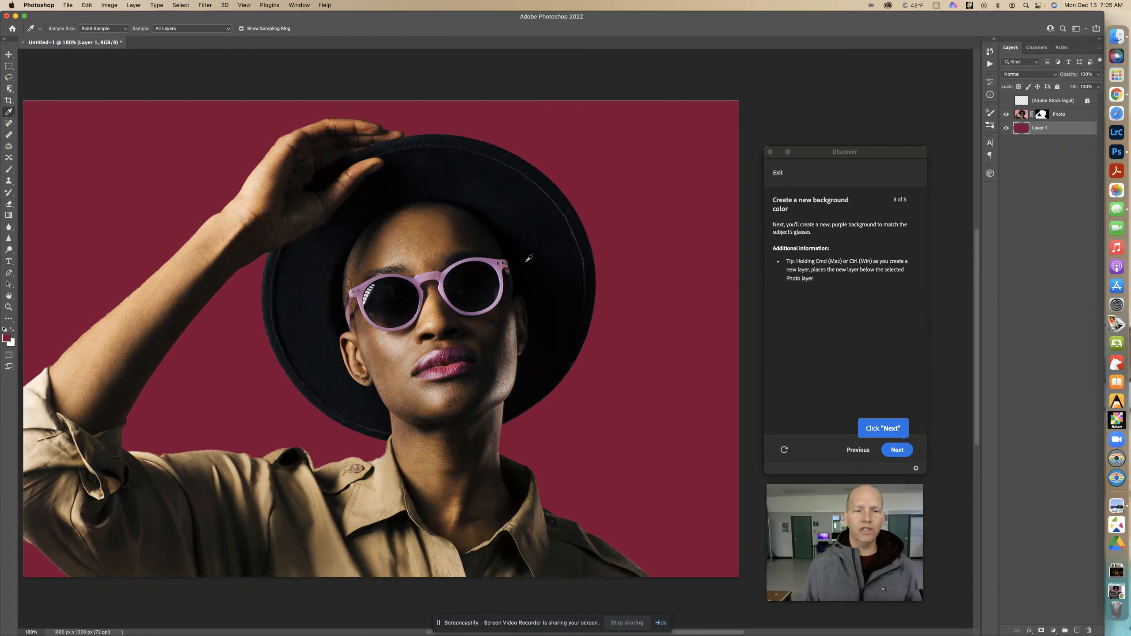
- Sample the beige of the shirt collar and fill Layer 1 with that foreground color
click(383, 468)
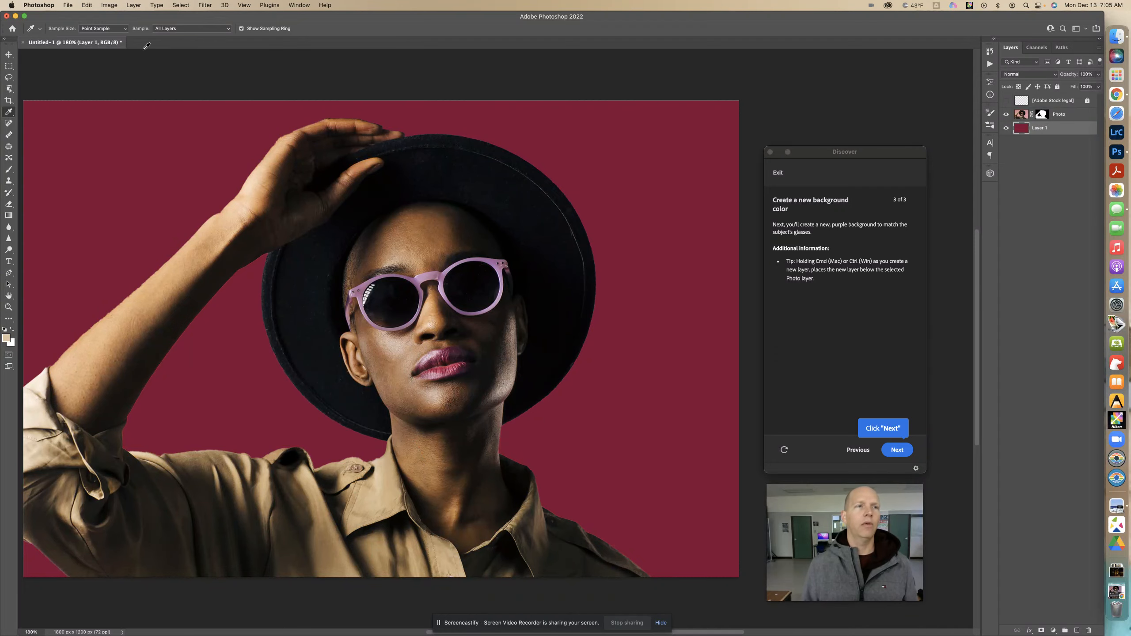
click(109, 5)
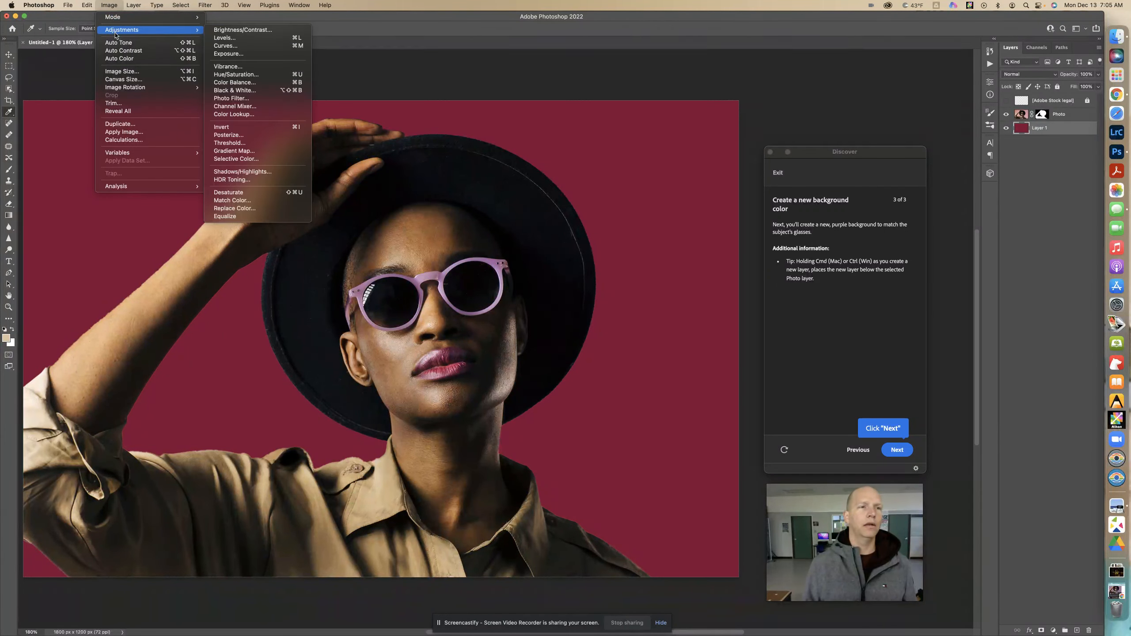
mouse_move(82, 5)
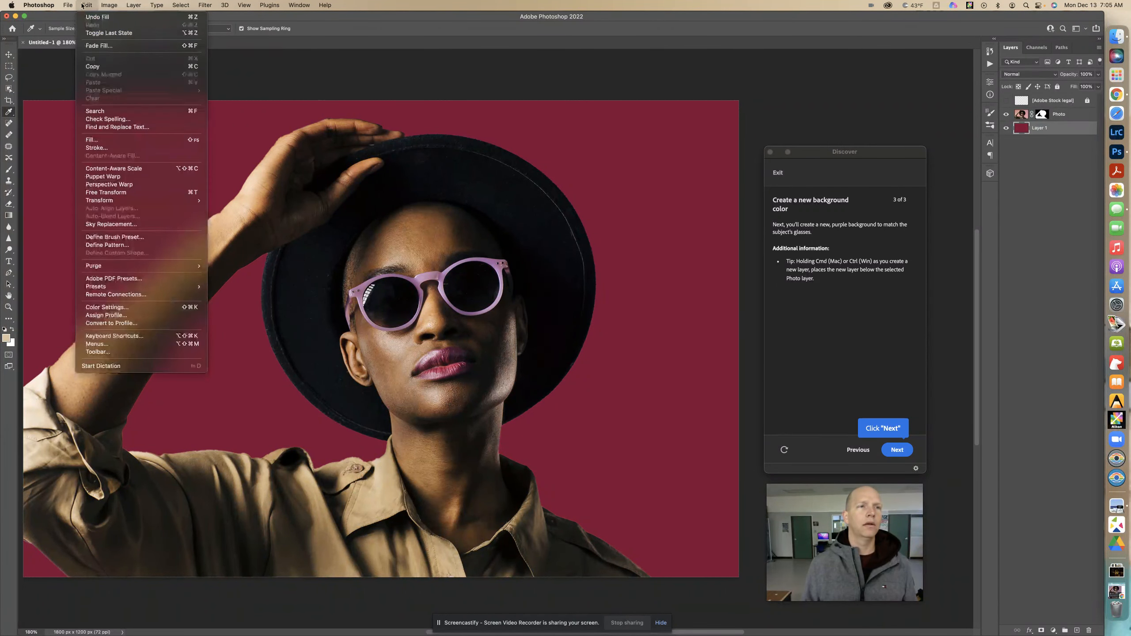
click(115, 140)
click(497, 286)
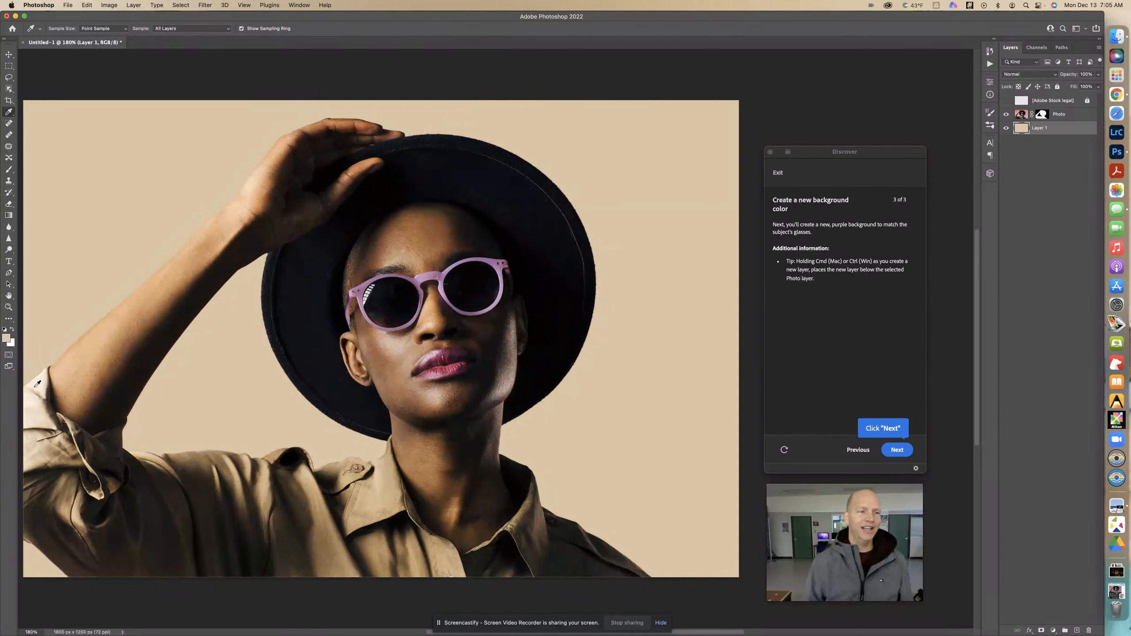
- Sample the brown skin tone of the raised arm and fill Layer 1 with that foreground color
click(80, 394)
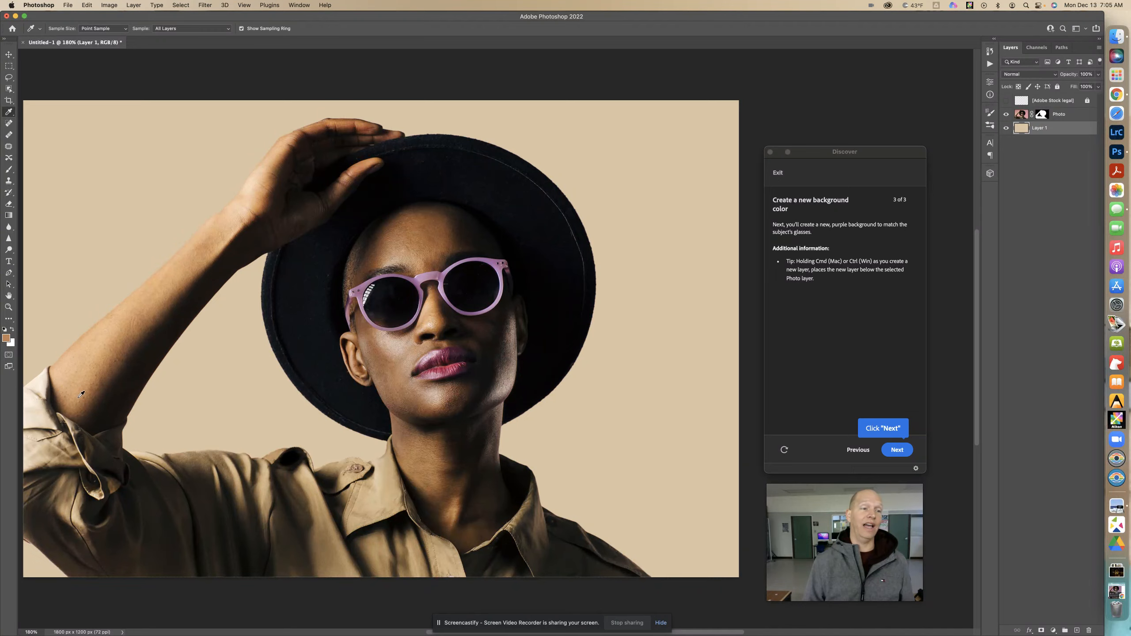
click(88, 5)
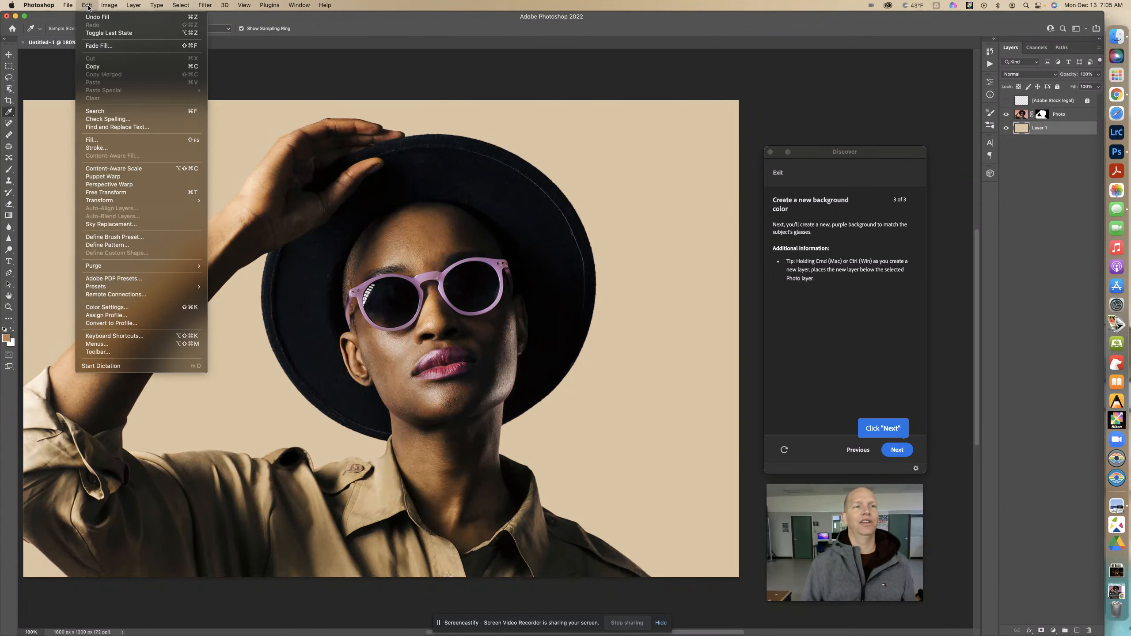
click(116, 140)
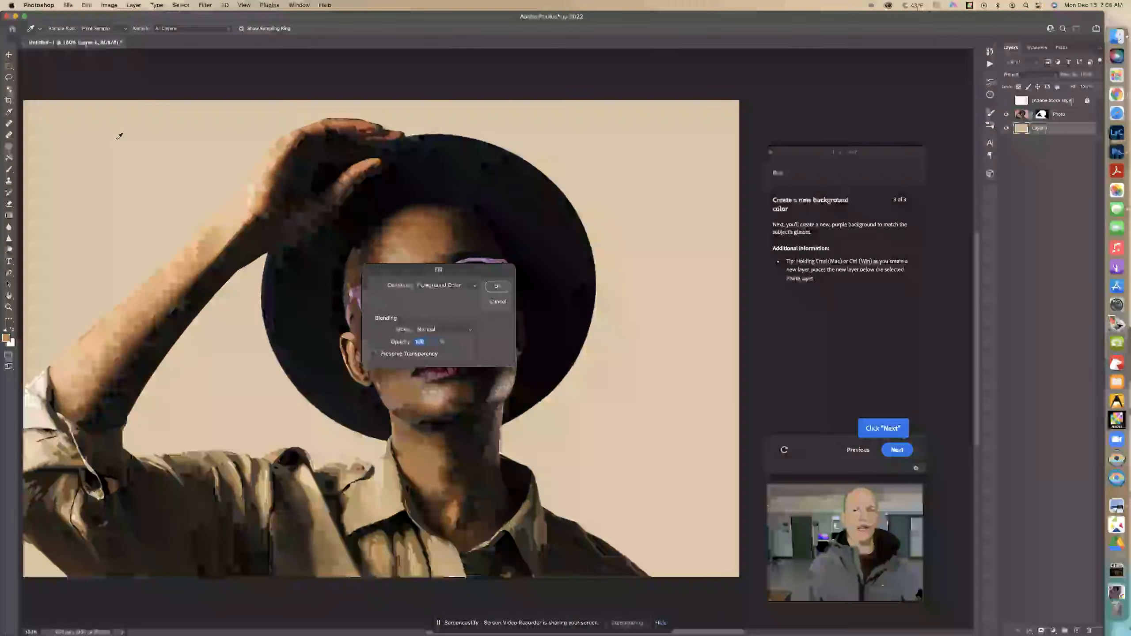
click(502, 287)
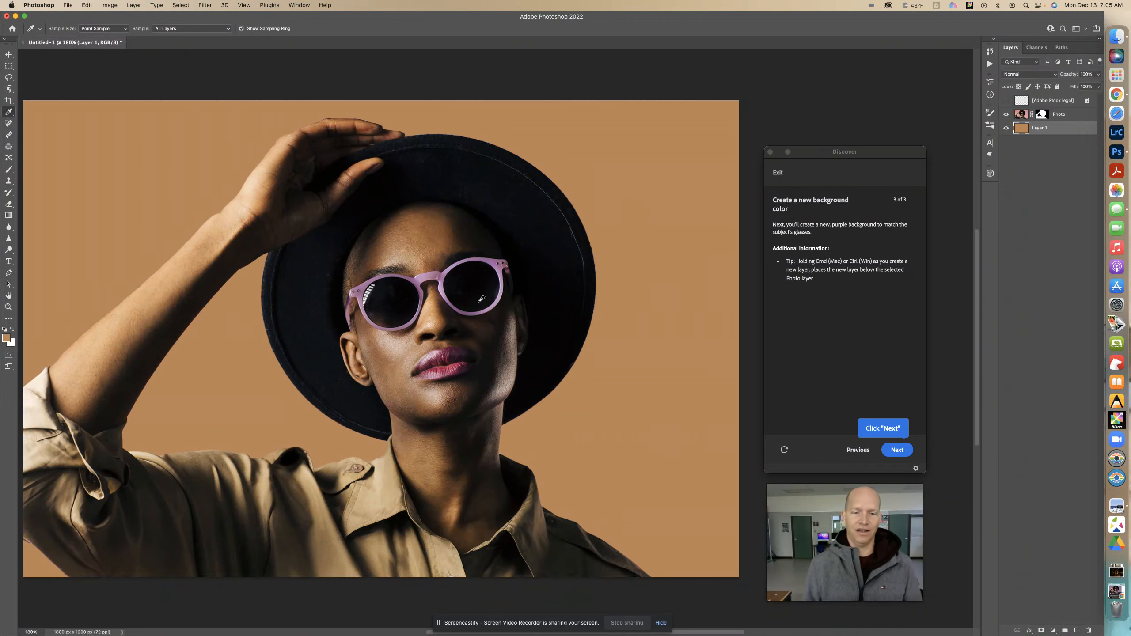
- Advance the tutorial to its completion page and refill Layer 1 with the light purple sampled from the glasses frame
click(897, 450)
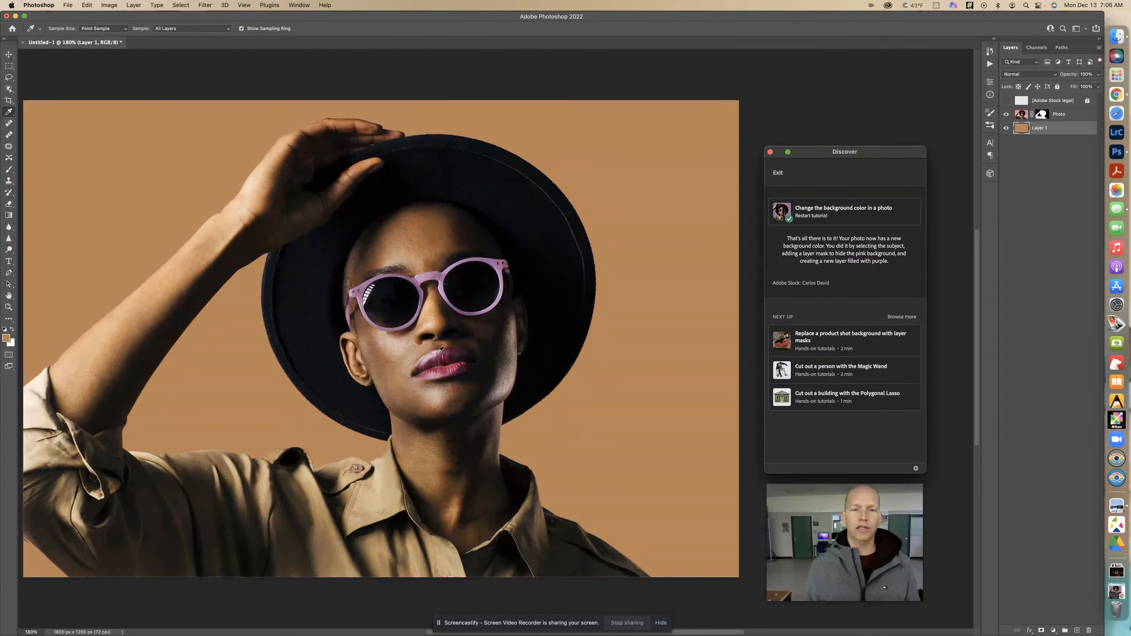
click(503, 294)
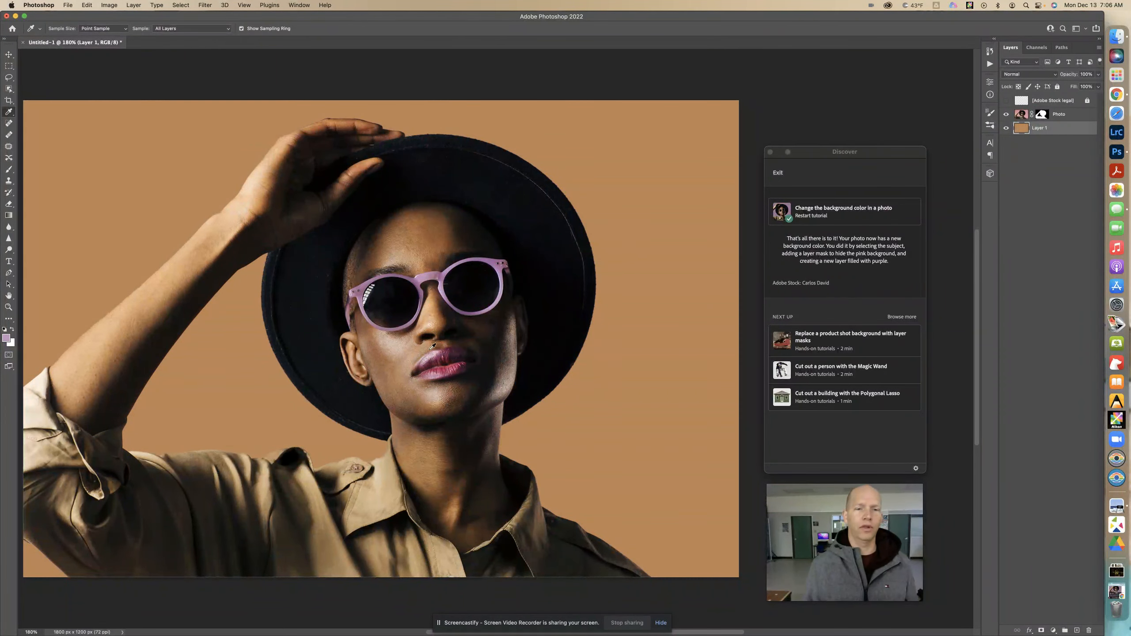
click(110, 5)
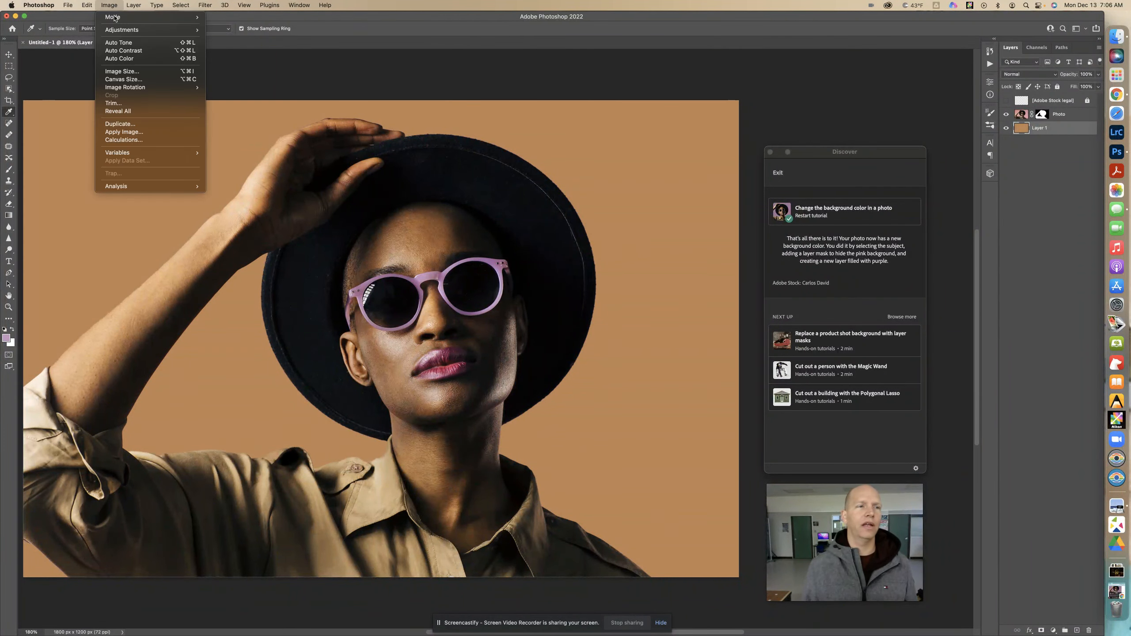
mouse_move(87, 5)
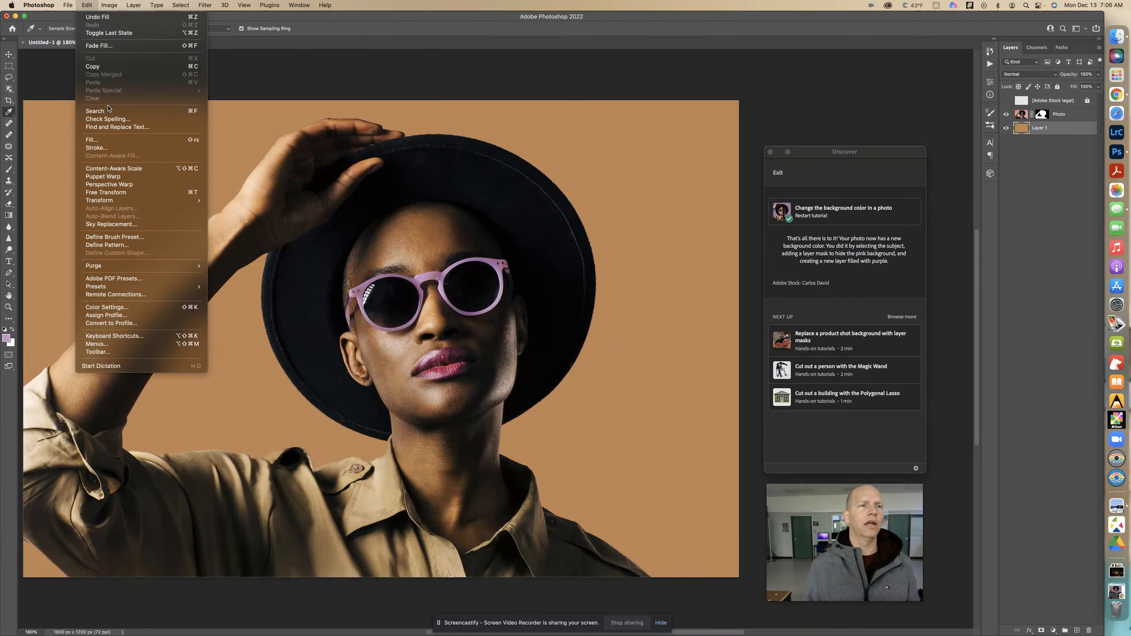
click(115, 140)
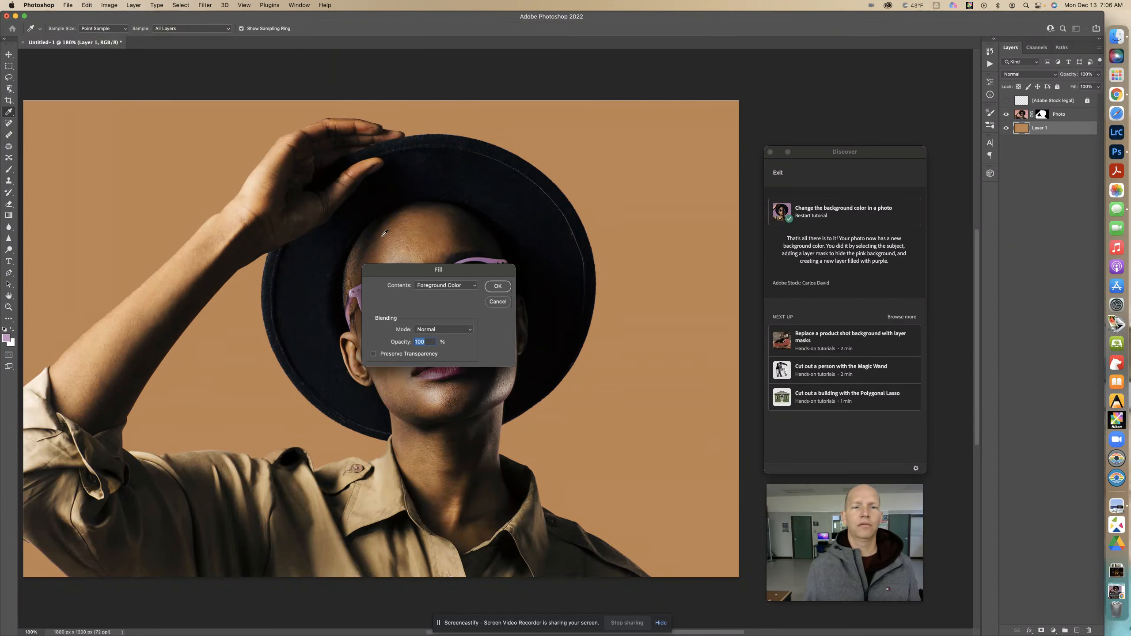
click(499, 287)
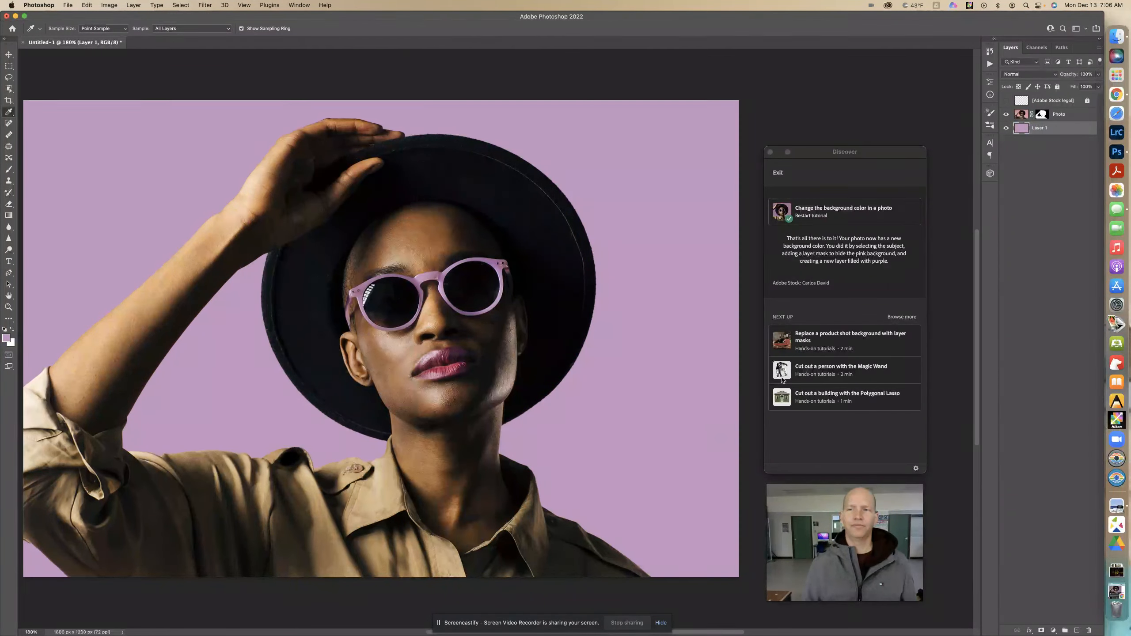
- Switch to Chrome to bring up the Canvas page, and minimize its window
click(1118, 95)
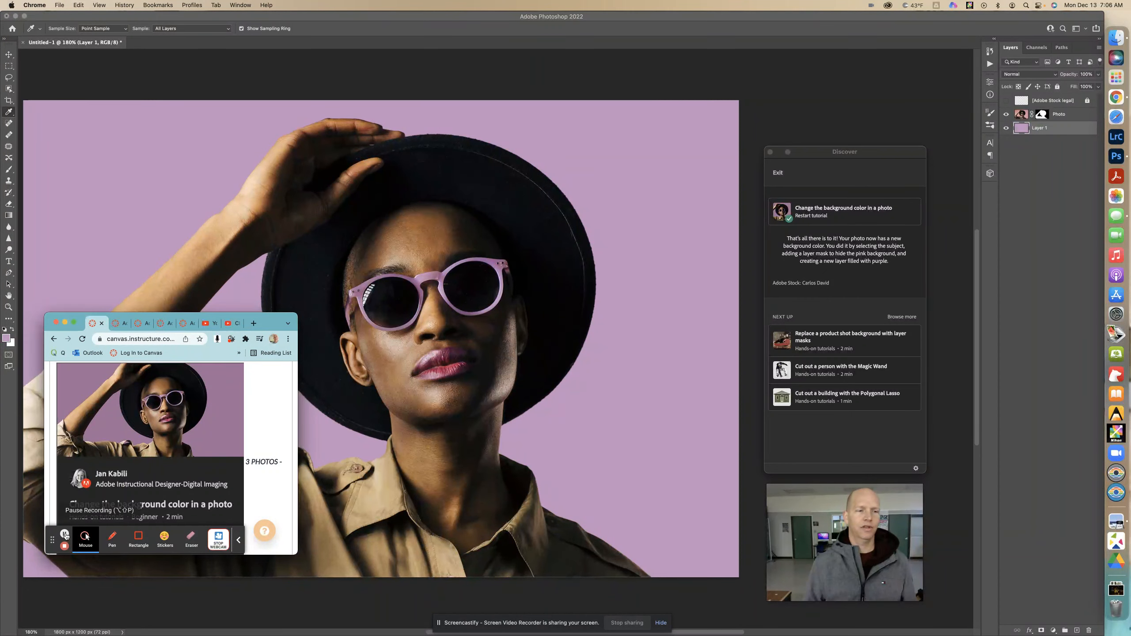
click(64, 323)
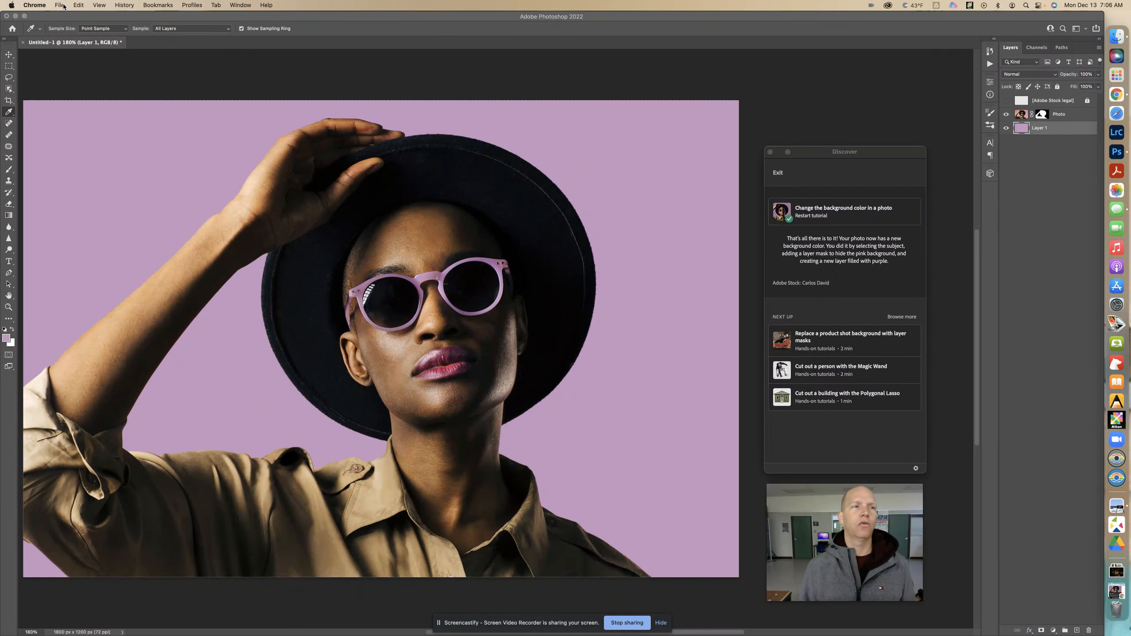
- Resize the portrait image to 1000 pixels wide, keeping its proportions
click(93, 19)
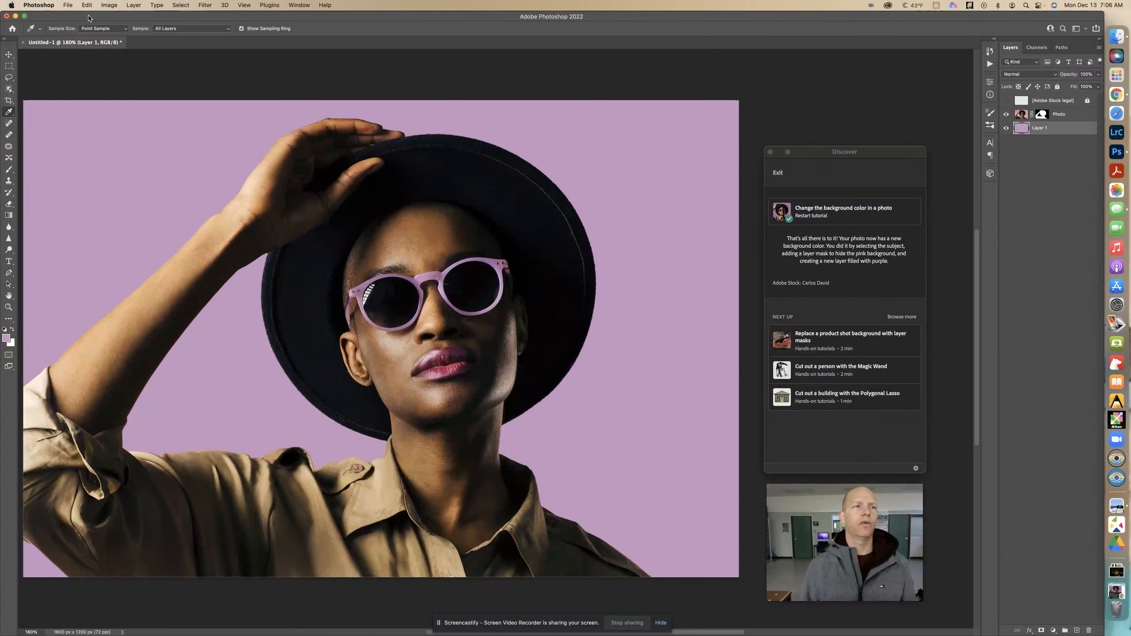
click(109, 5)
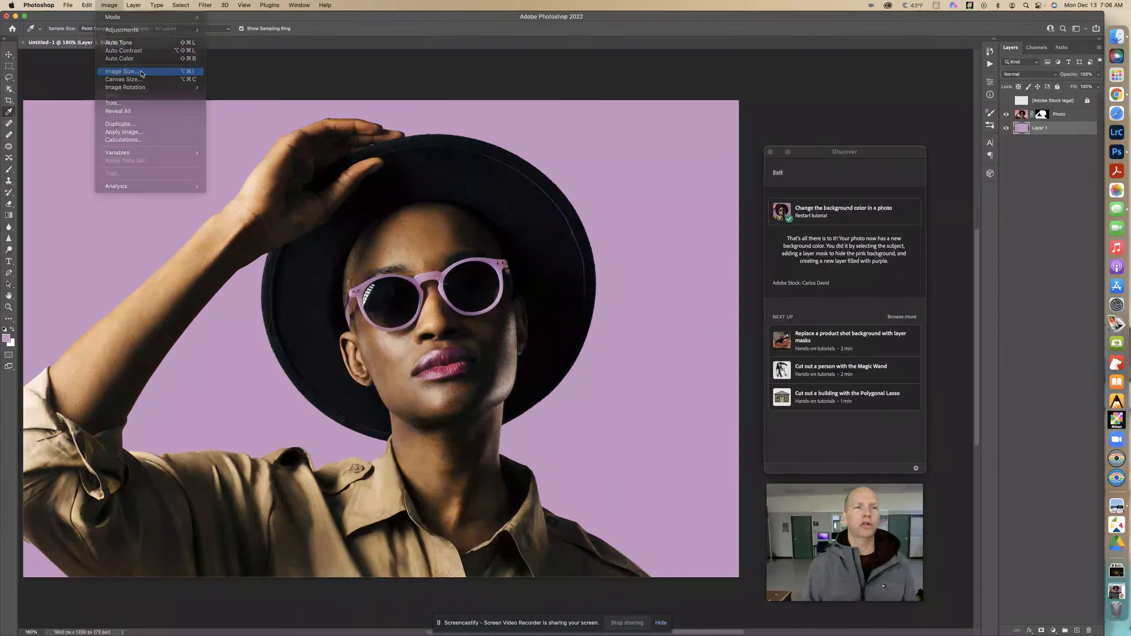
click(122, 72)
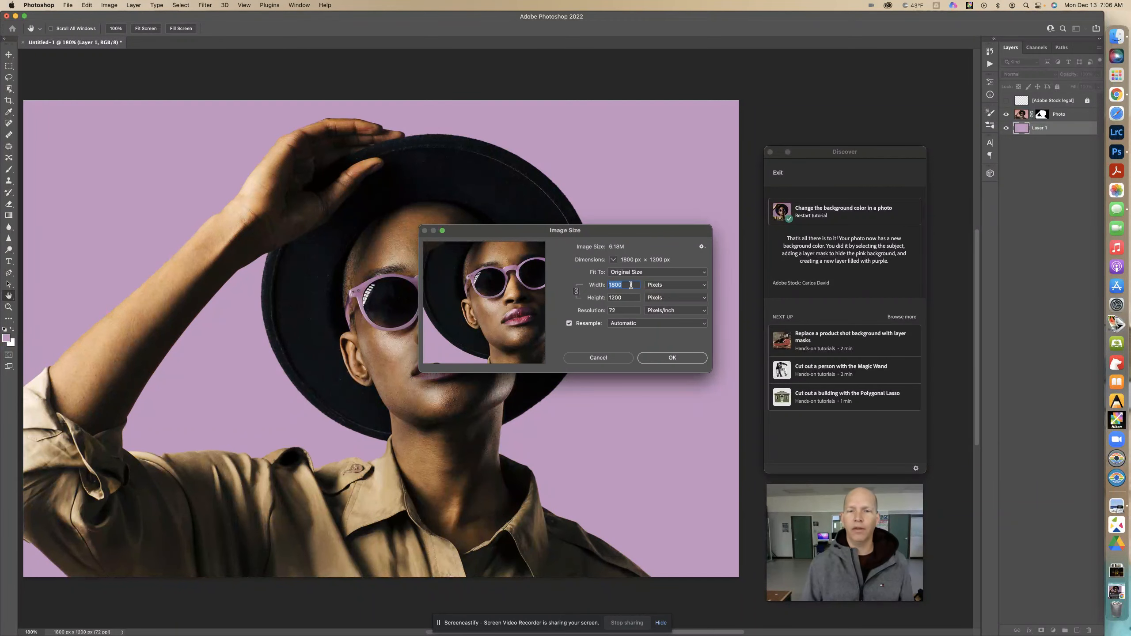
text(1000)
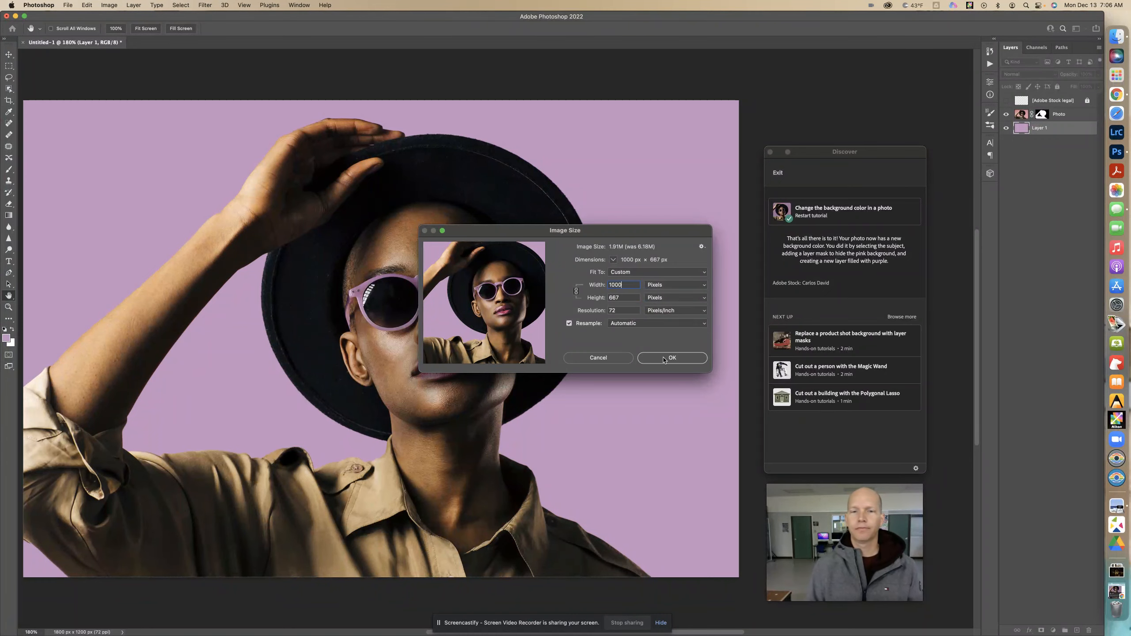
click(663, 359)
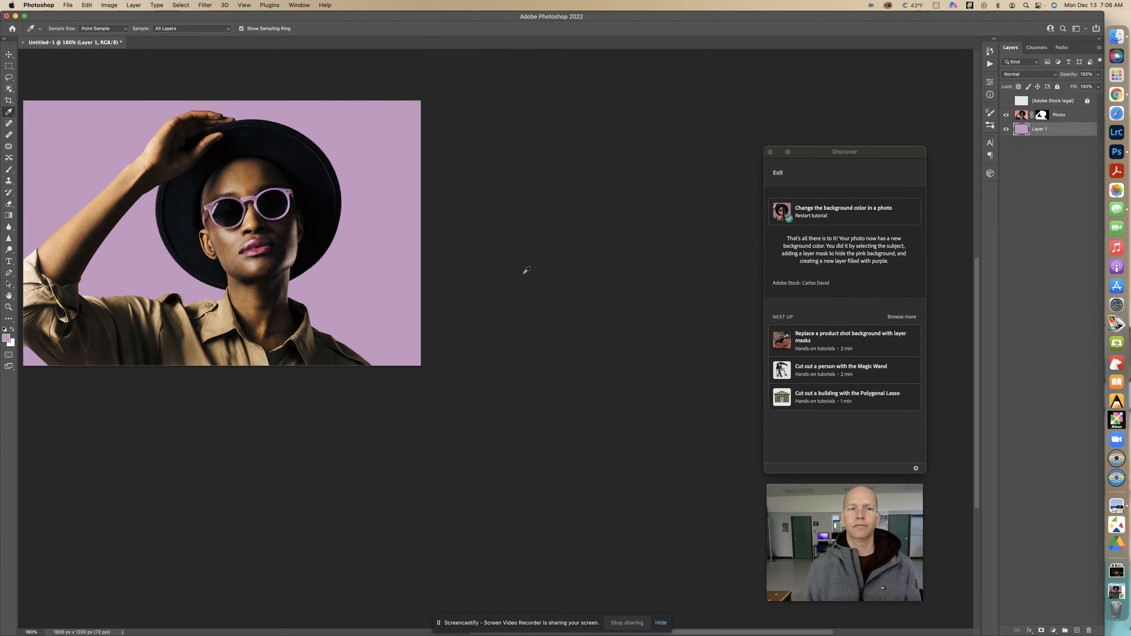
key(super+plus)
key(super+plus)
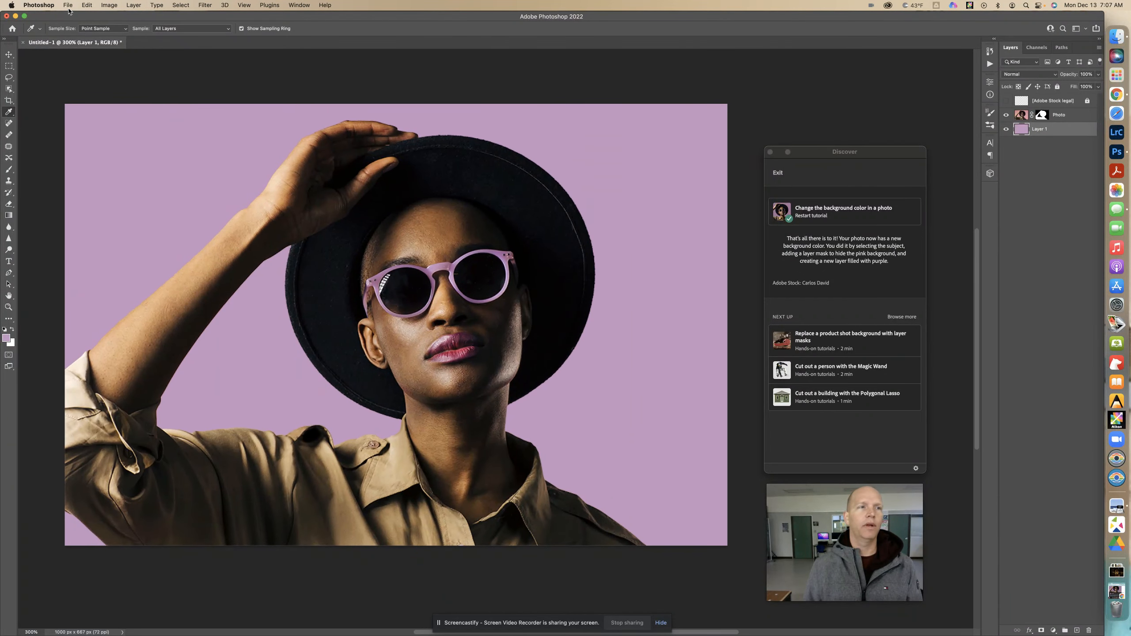
- Start saving a copy of the document on the computer and set its format to JPEG
click(69, 7)
click(84, 109)
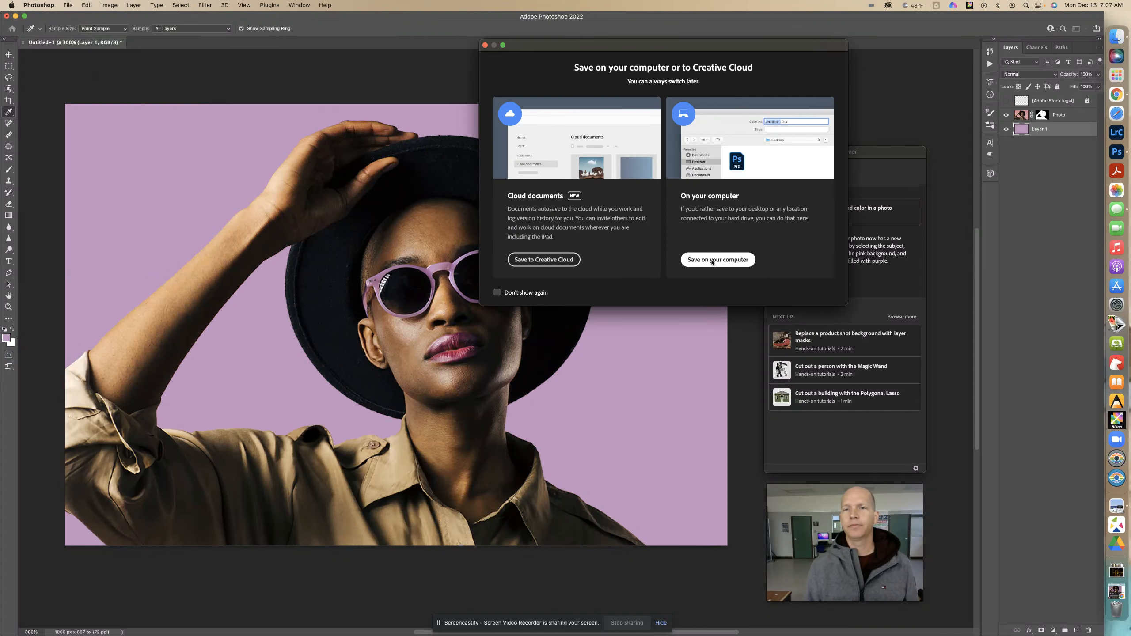
click(712, 261)
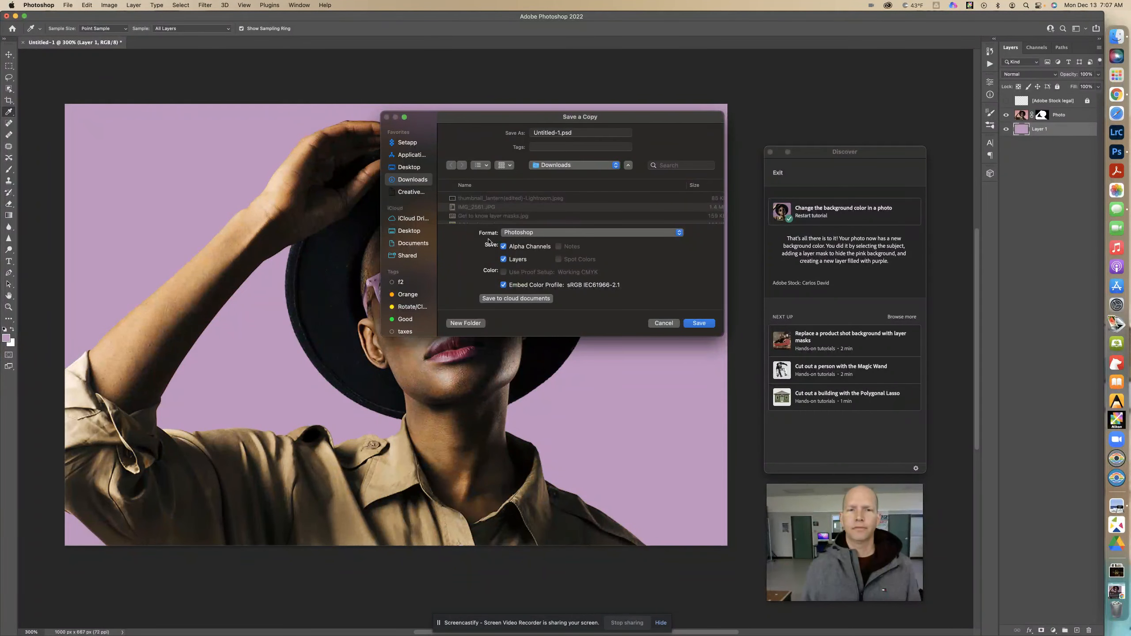
click(515, 234)
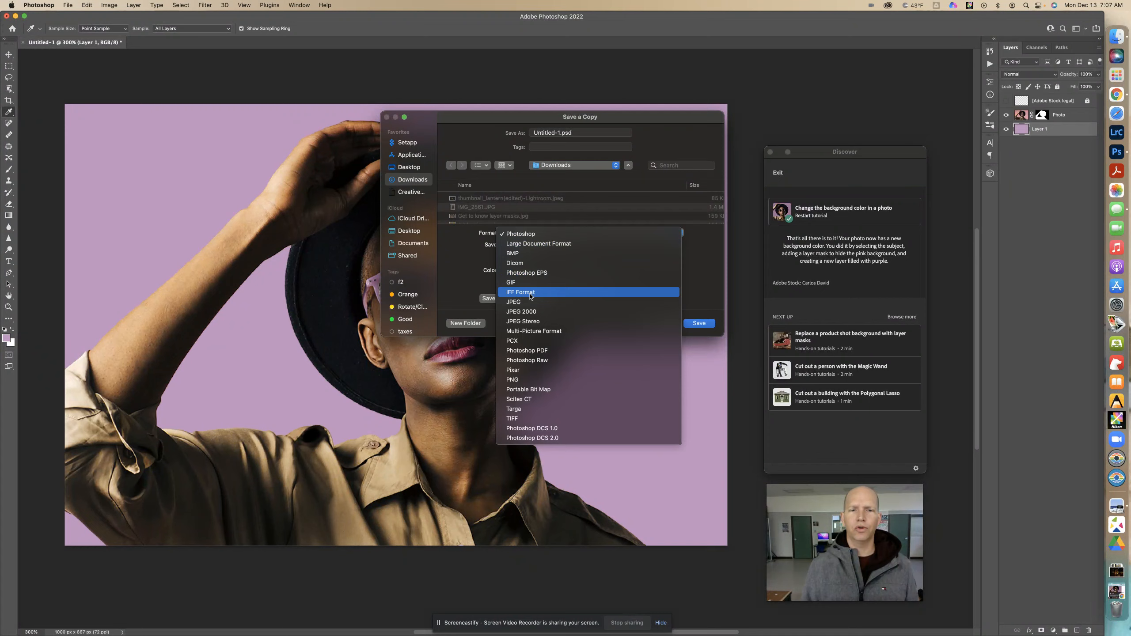
click(516, 302)
- Name the copy "Changhe the background color in a photo.jpg" and save it in Downloads, accepting JPEG quality 6 (Medium) and Baseline ("Standard")
click(564, 133)
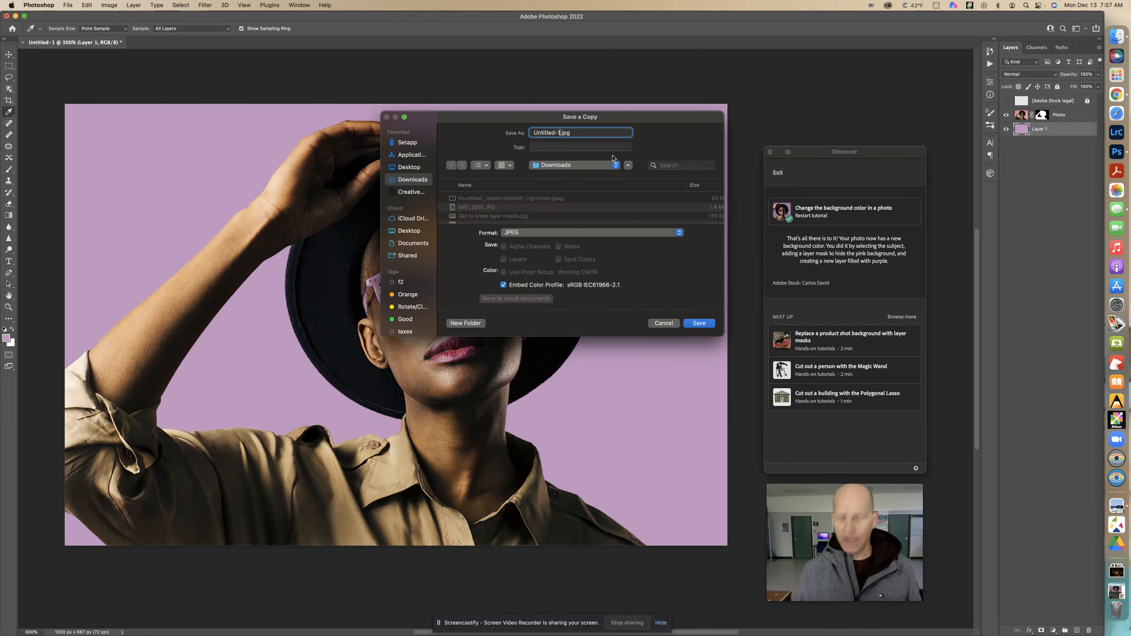
key(BackSpace)
key(BackSpace)
key(BackSpace)
key(BackSpace)
key(BackSpace)
key(BackSpace)
key(BackSpace)
key(BackSpace)
key(BackSpace)
key(BackSpace)
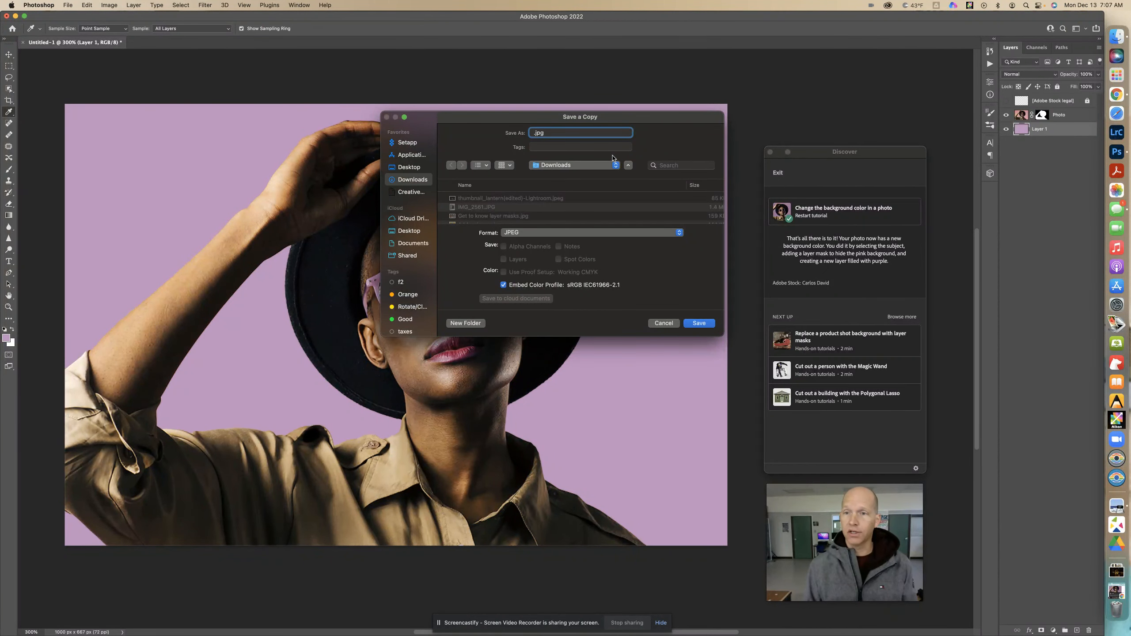
text(Changhe)
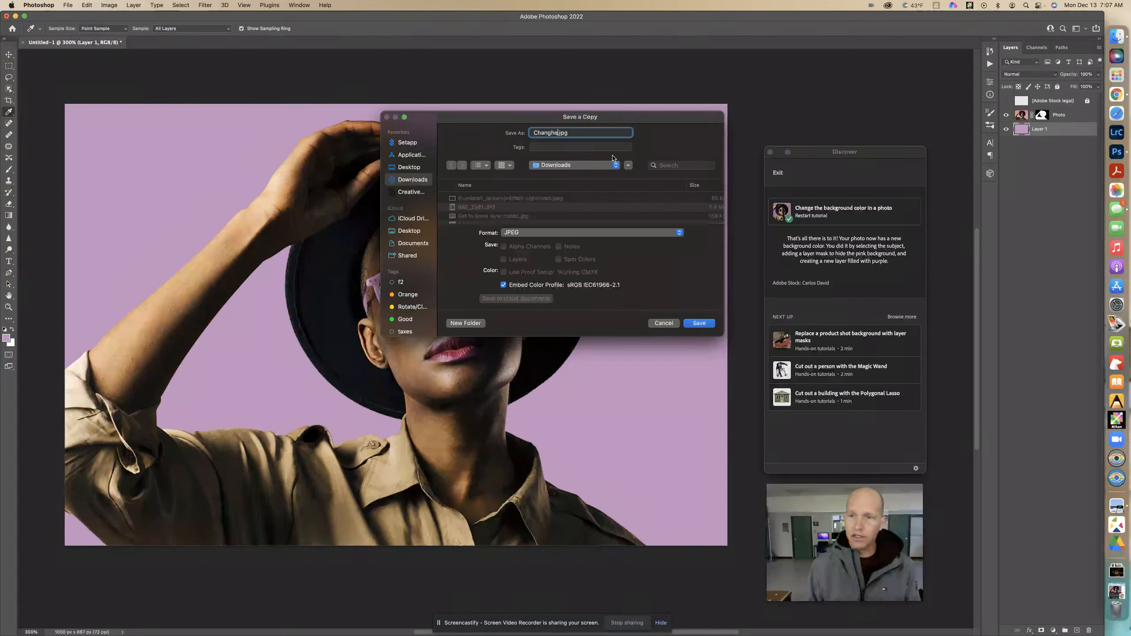
text( the)
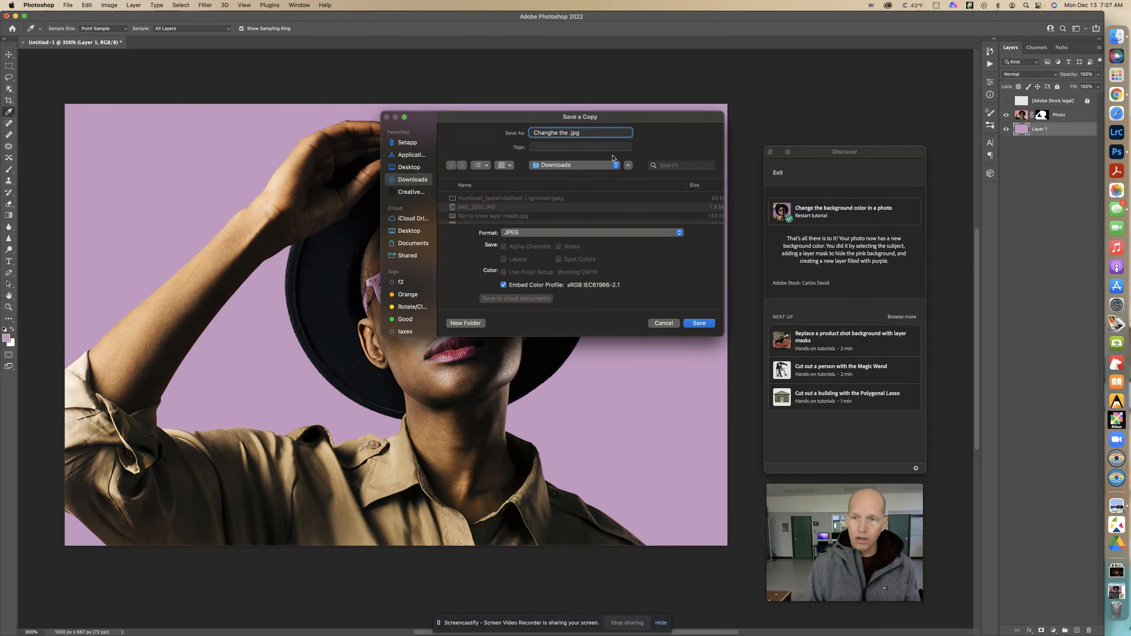
text( background)
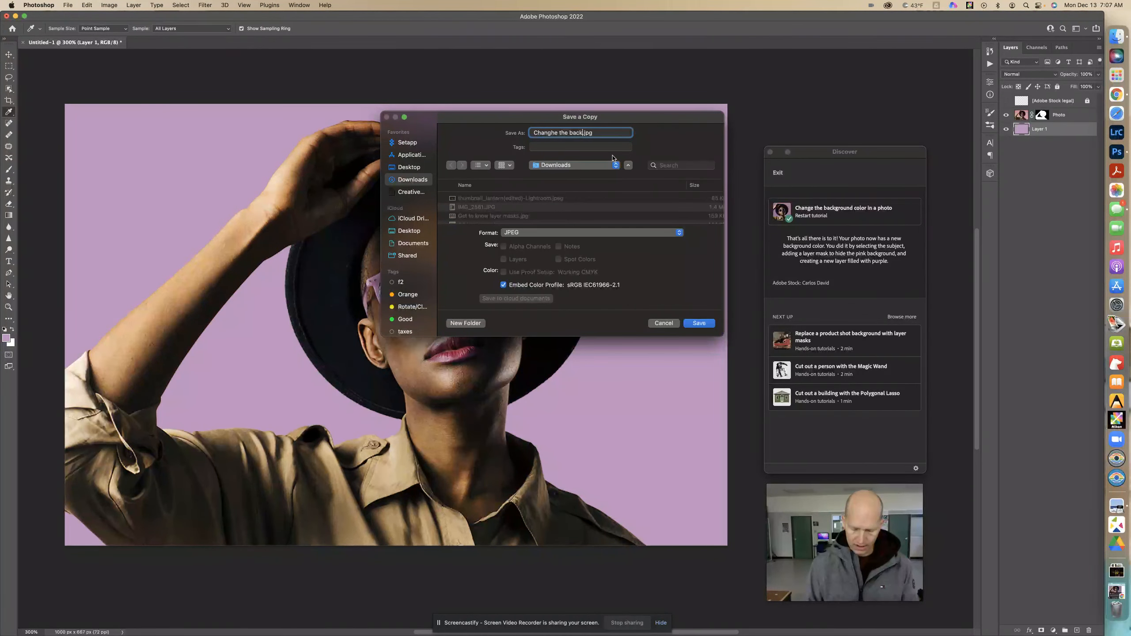
text( color in a photo)
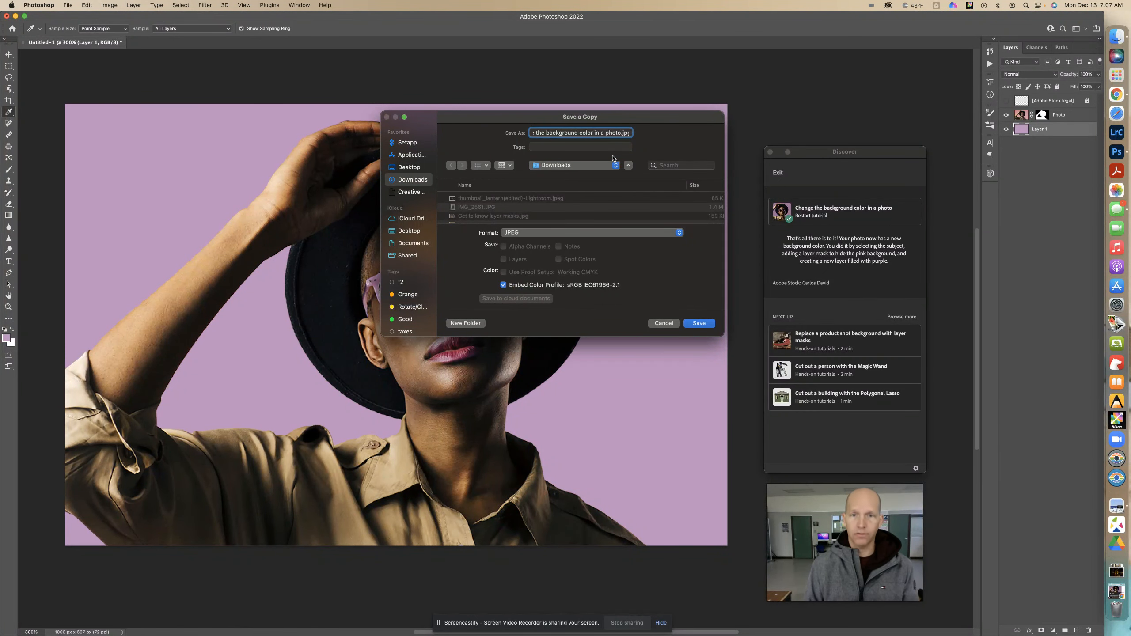
click(699, 323)
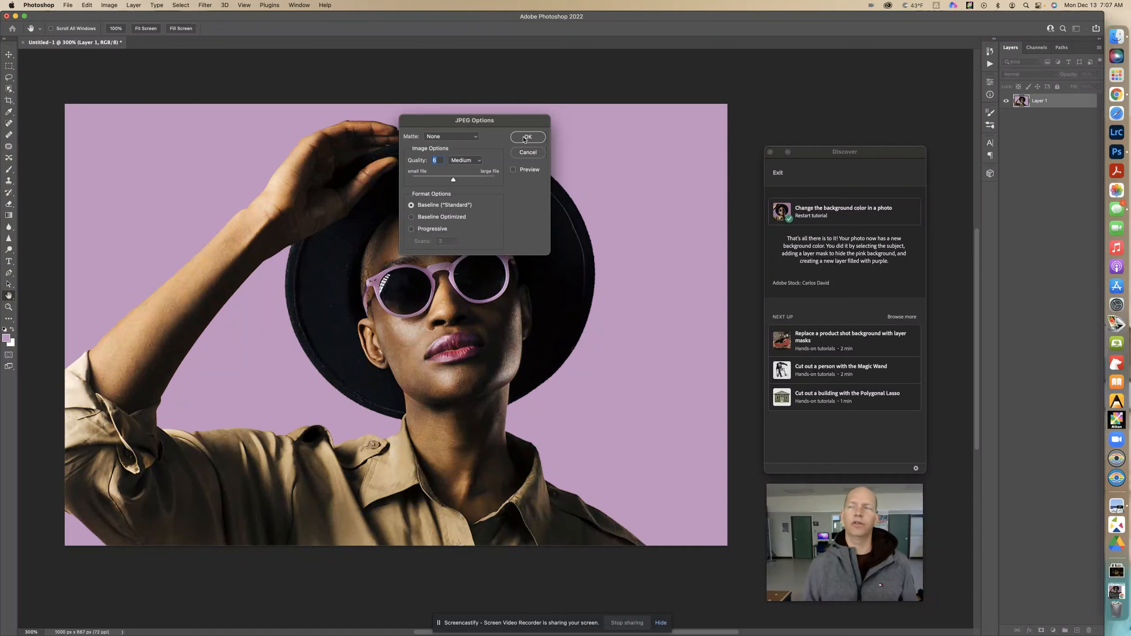
click(526, 137)
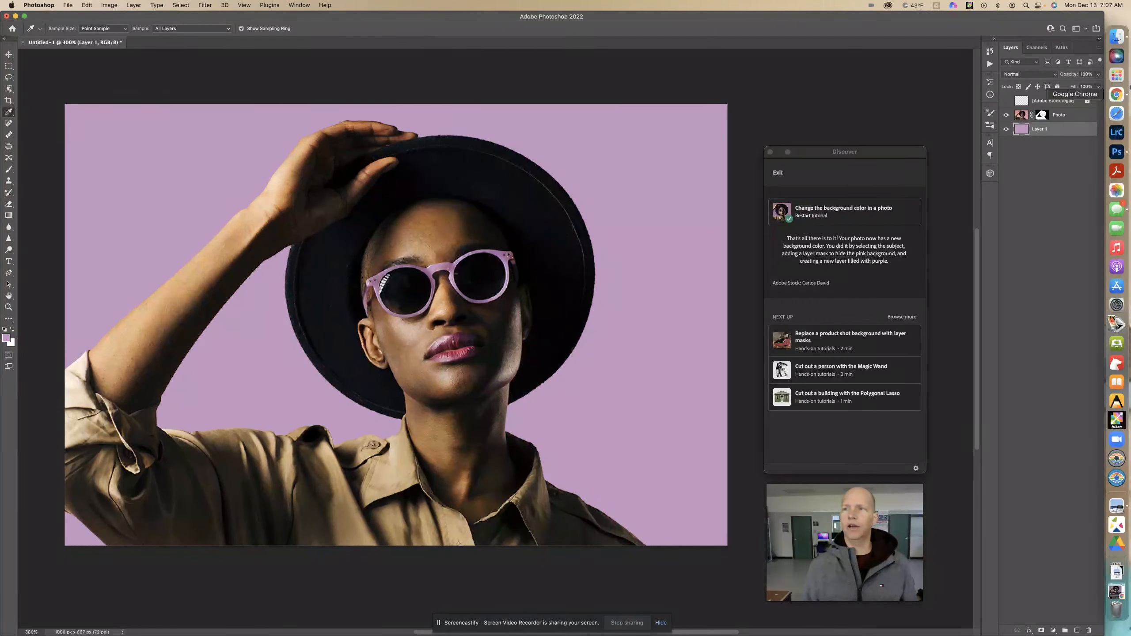
- Switch to Google Chrome
click(1116, 95)
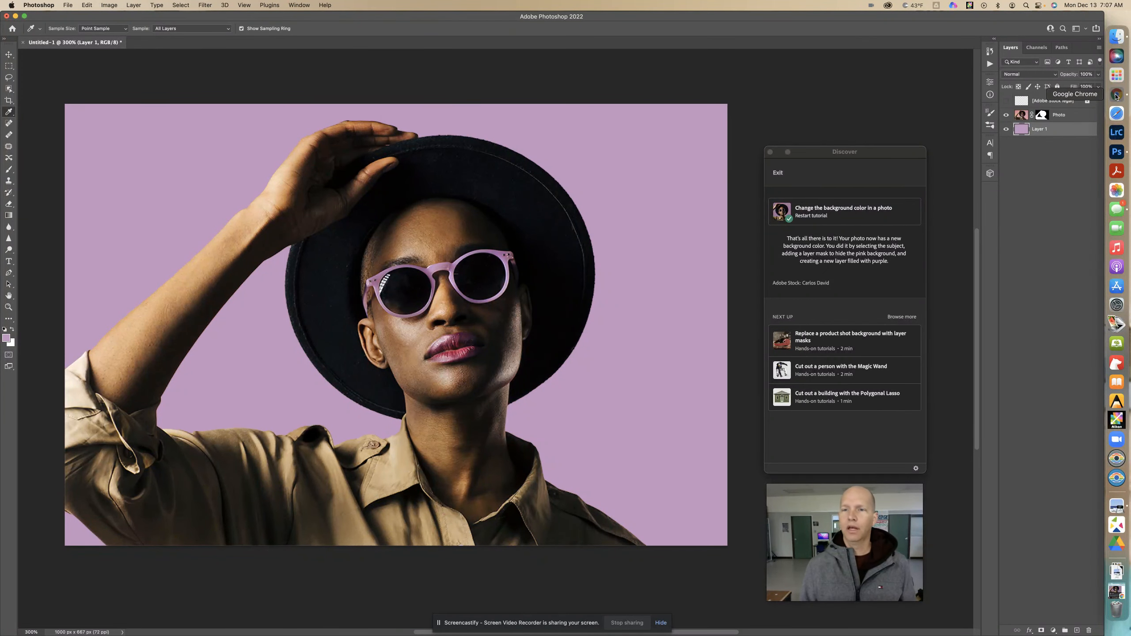